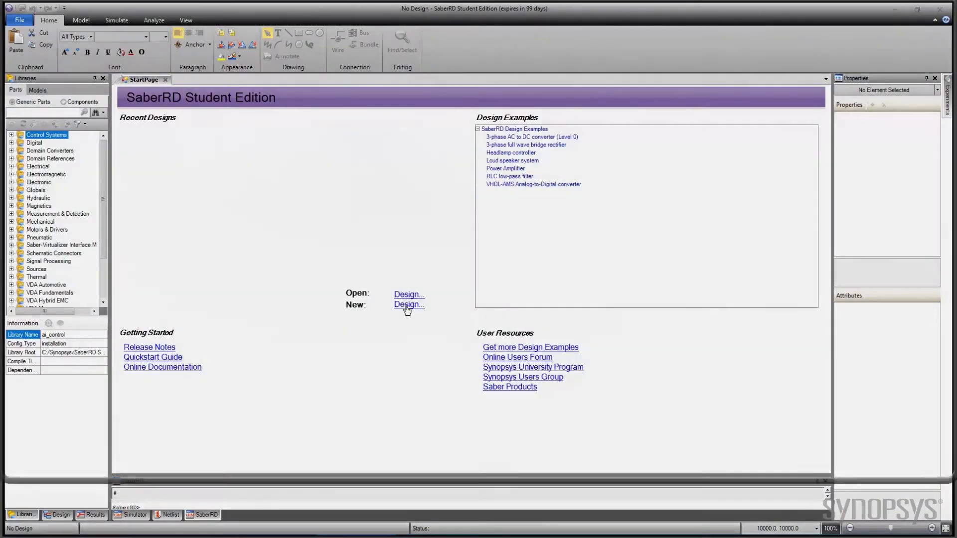
# Create a new design named 'divider' from the start page.
pyautogui.click(406, 305)
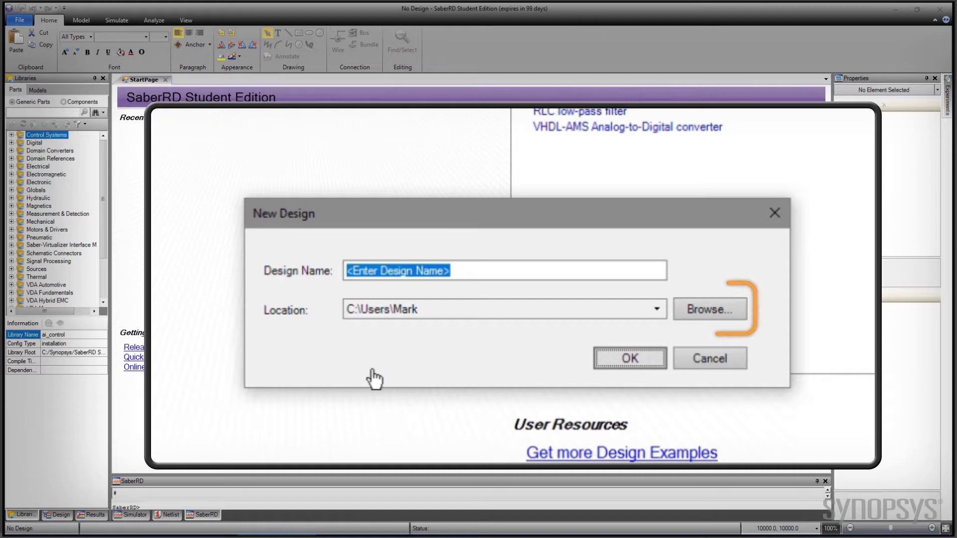
pyautogui.moveTo(450, 271); pyautogui.dragTo(306, 271)
pyautogui.write('divider')
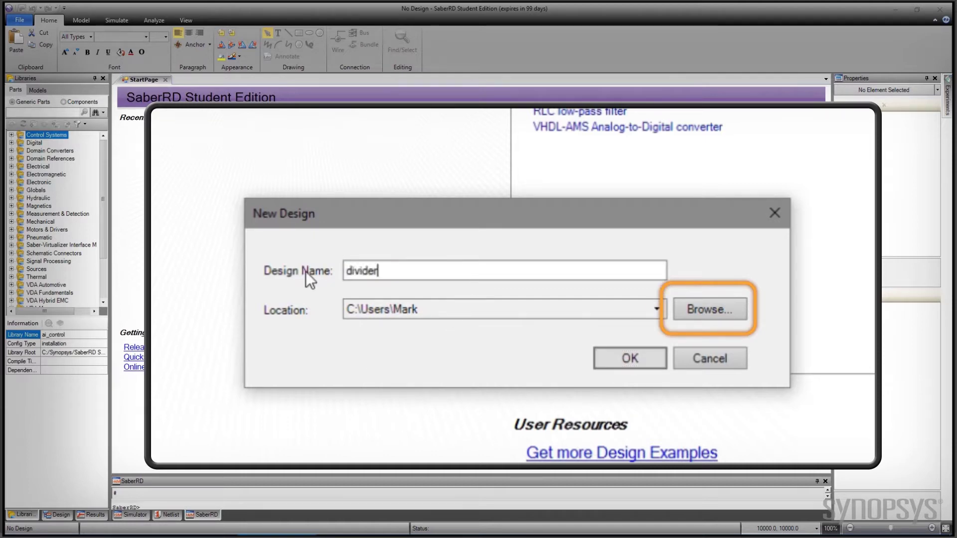
pyautogui.click(632, 363)
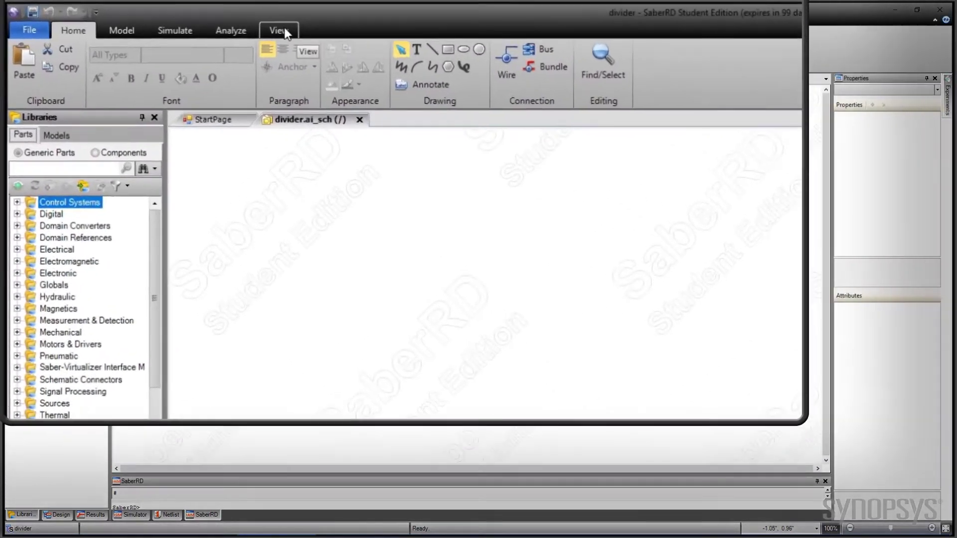
pyautogui.click(186, 20)
# Show the Libraries window and place a Ground symbol from Domain References on the schematic.
pyautogui.click(449, 96)
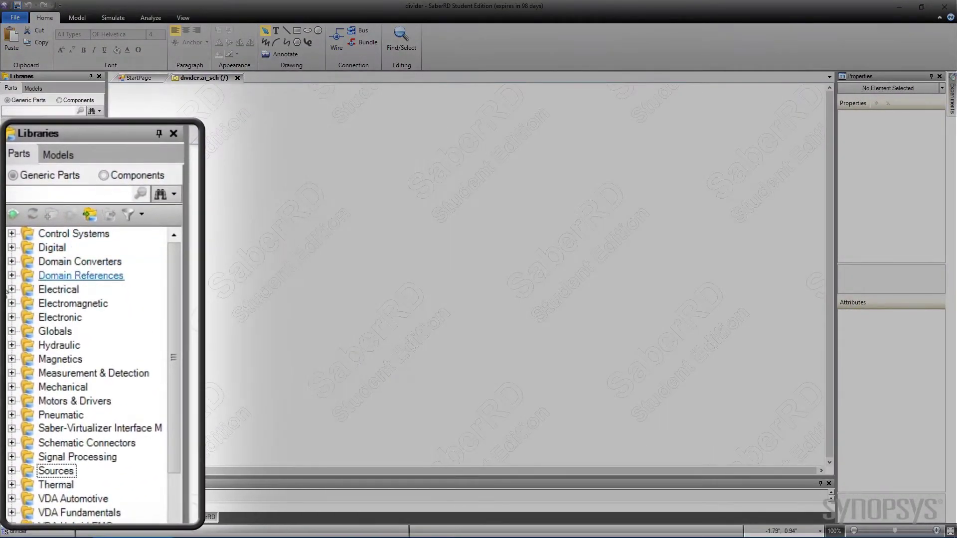
pyautogui.click(11, 276)
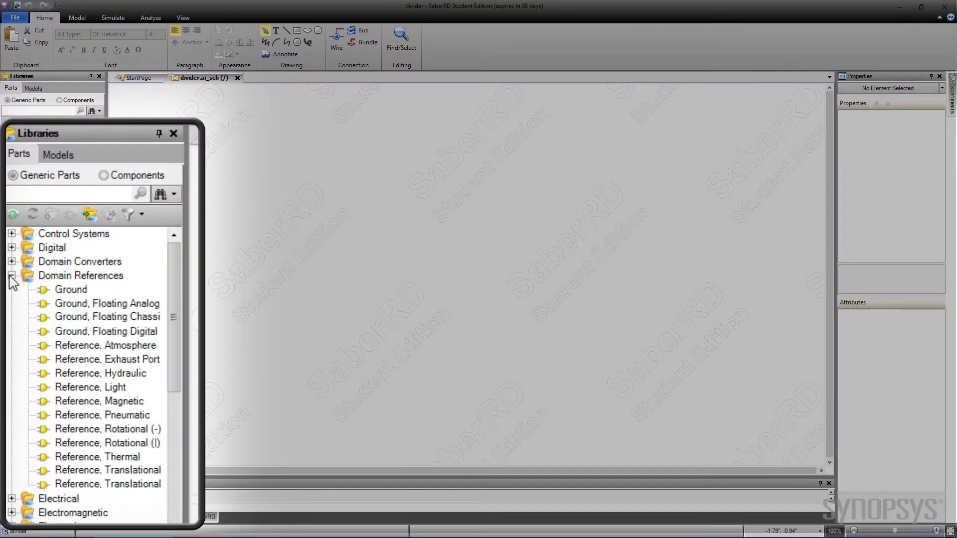
pyautogui.click(68, 291)
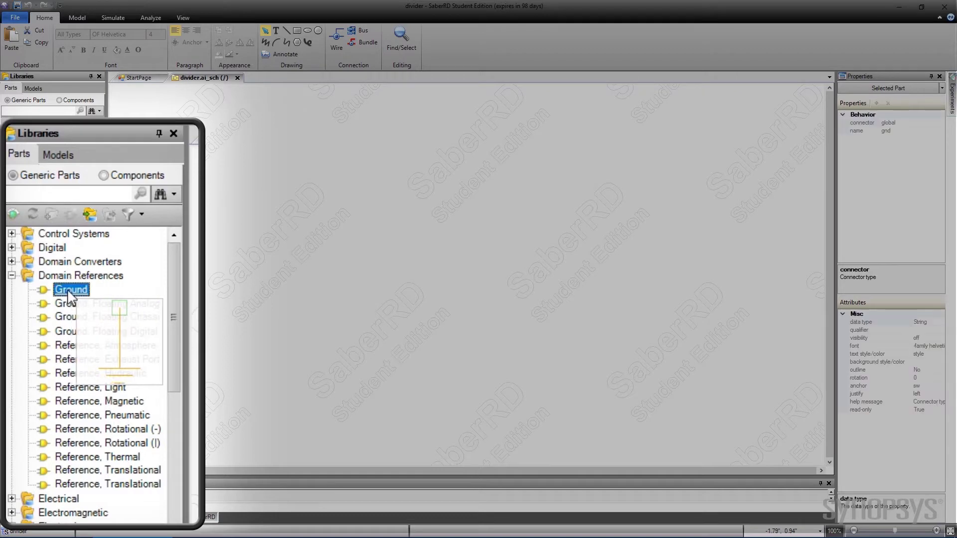
pyautogui.moveTo(33, 166); pyautogui.dragTo(573, 316)
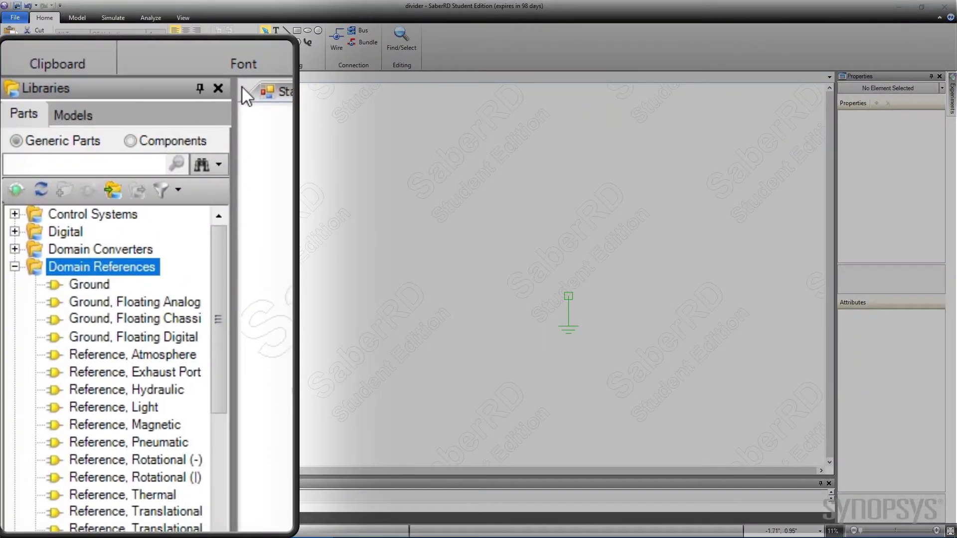
# Search the library for 'resis' and place a Resistor (l) above the ground.
pyautogui.click(82, 160)
pyautogui.write('resistance')
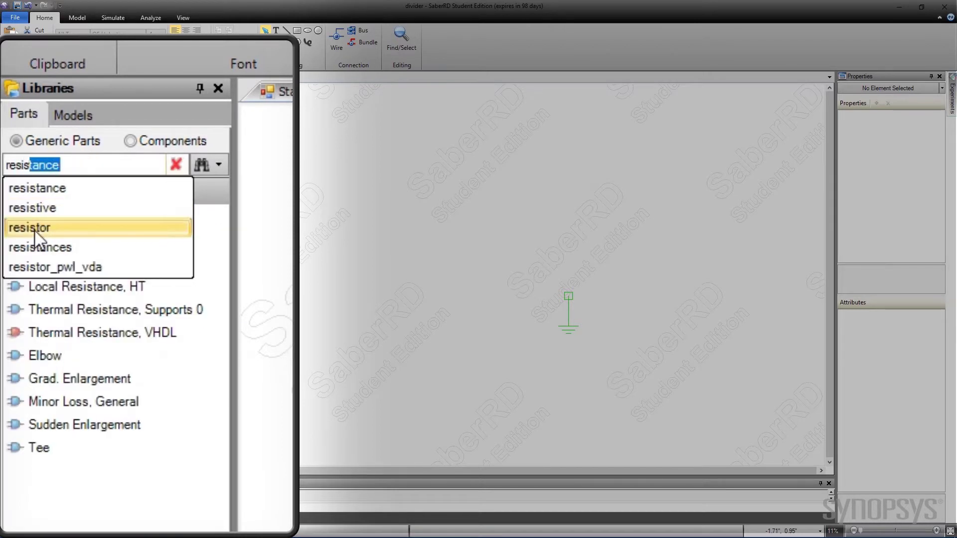
pyautogui.click(34, 228)
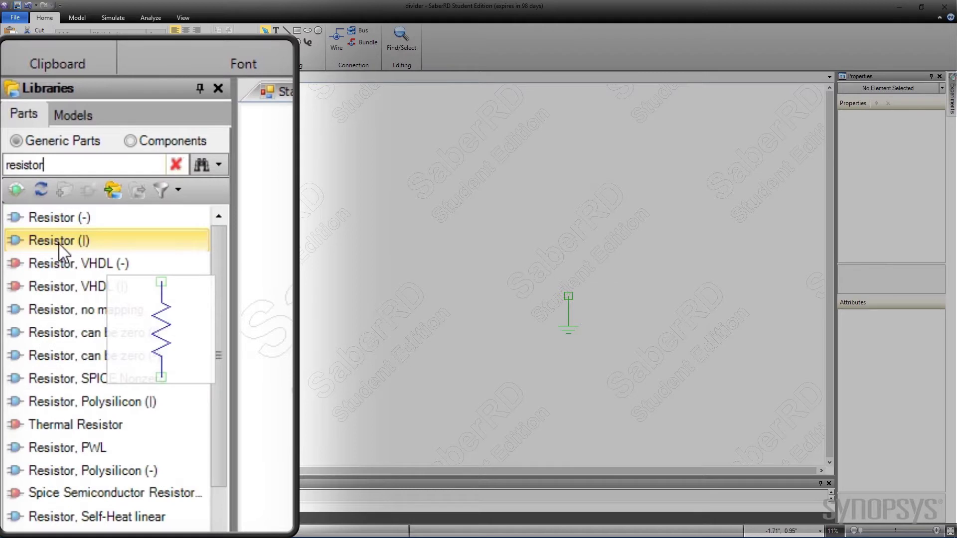
pyautogui.moveTo(57, 238); pyautogui.dragTo(524, 218)
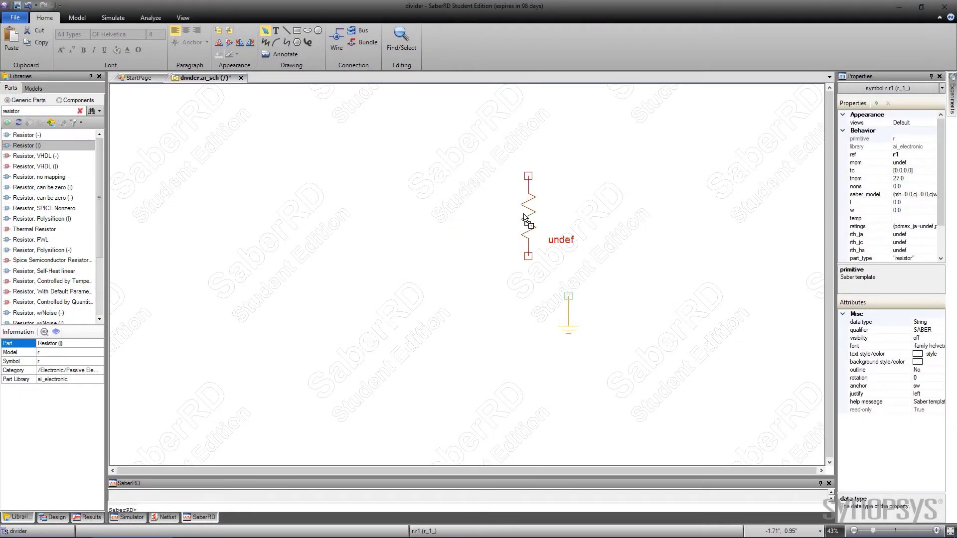
# Wire r1's lower pin to the ground and move r1 directly above the wire.
pyautogui.click(528, 256)
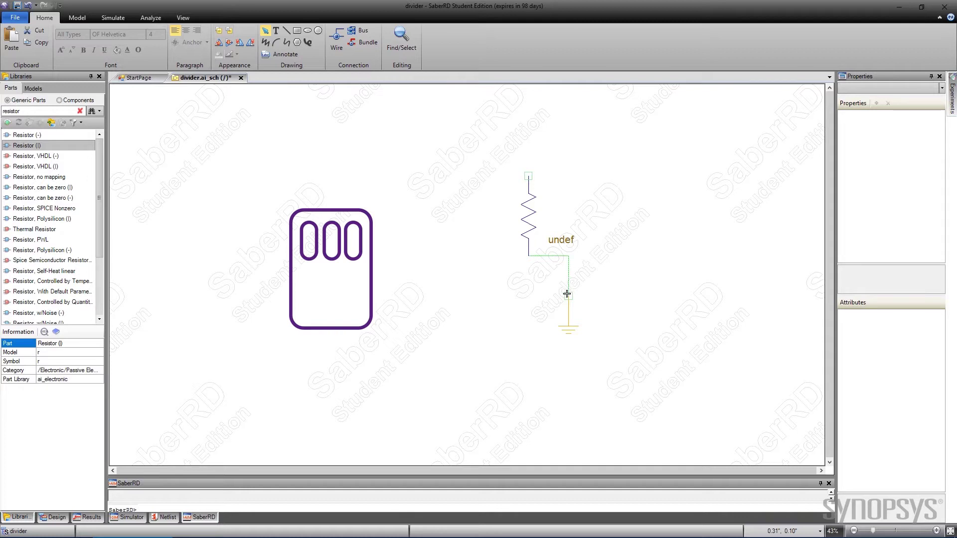
pyautogui.click(567, 295)
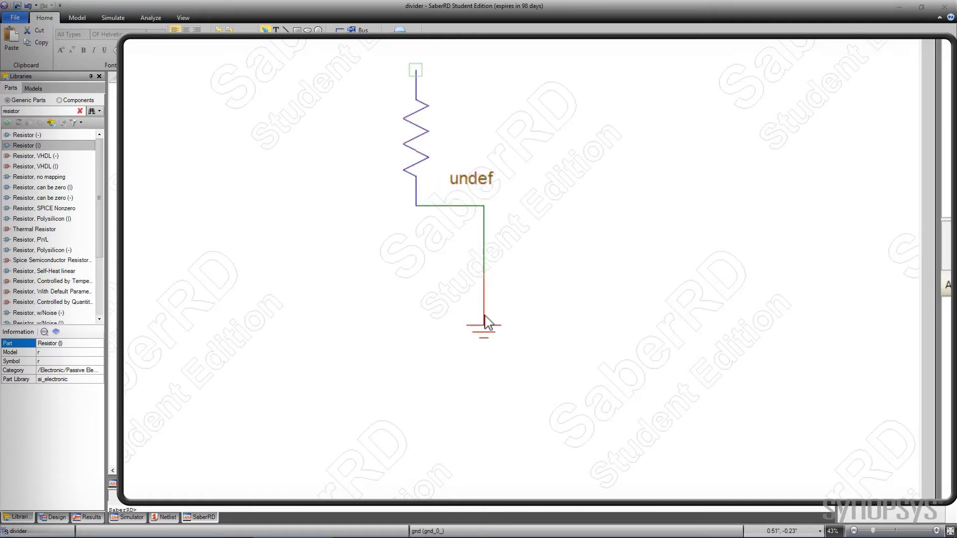
pyautogui.click(420, 168)
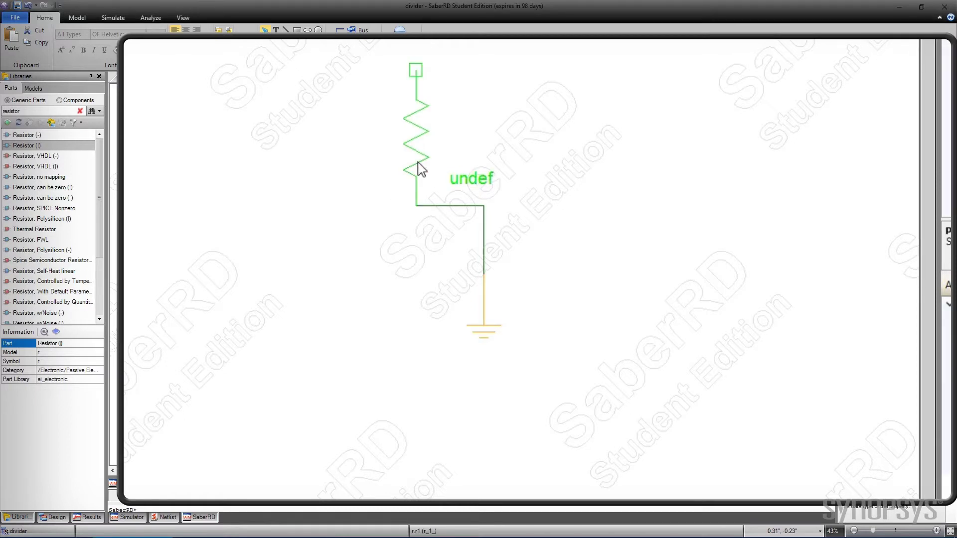
pyautogui.moveTo(419, 168); pyautogui.dragTo(479, 170)
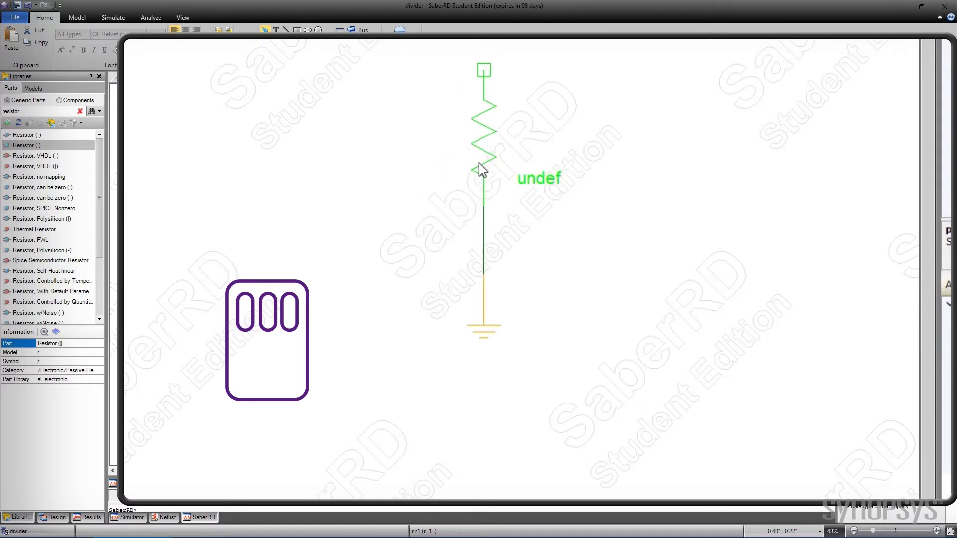
pyautogui.rightClick(480, 170)
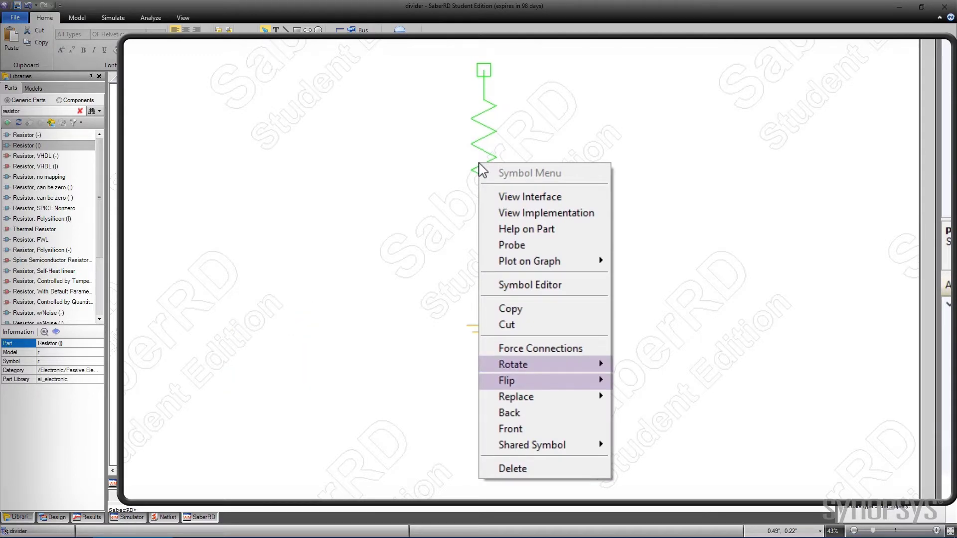
pyautogui.click(482, 174)
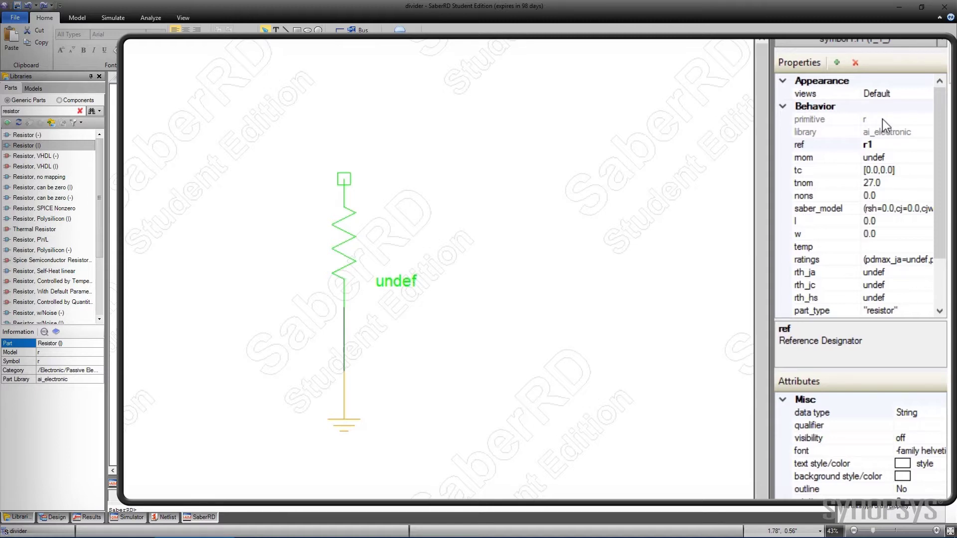
# Set the resistor's rnom to 1k, rename it r2, and make its name visible.
pyautogui.click(881, 119)
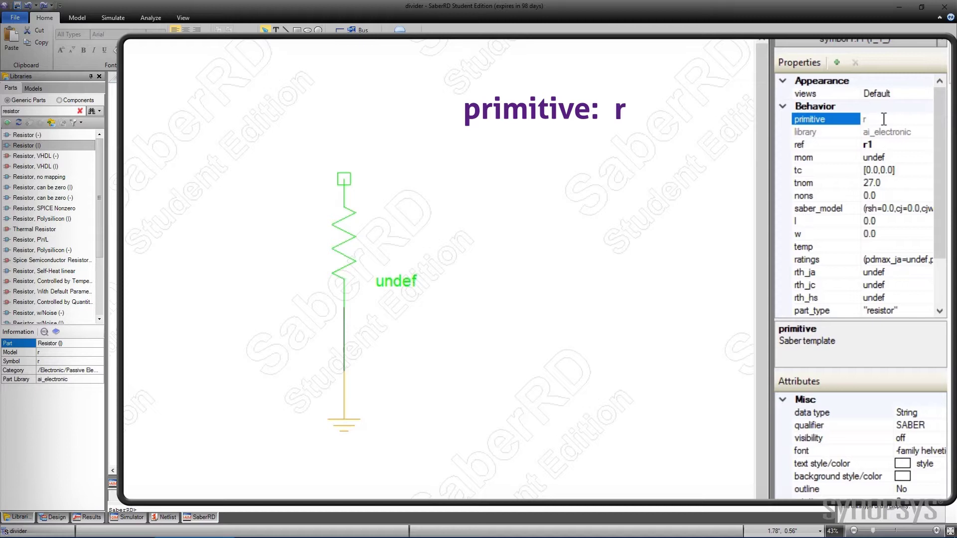
pyautogui.click(891, 158)
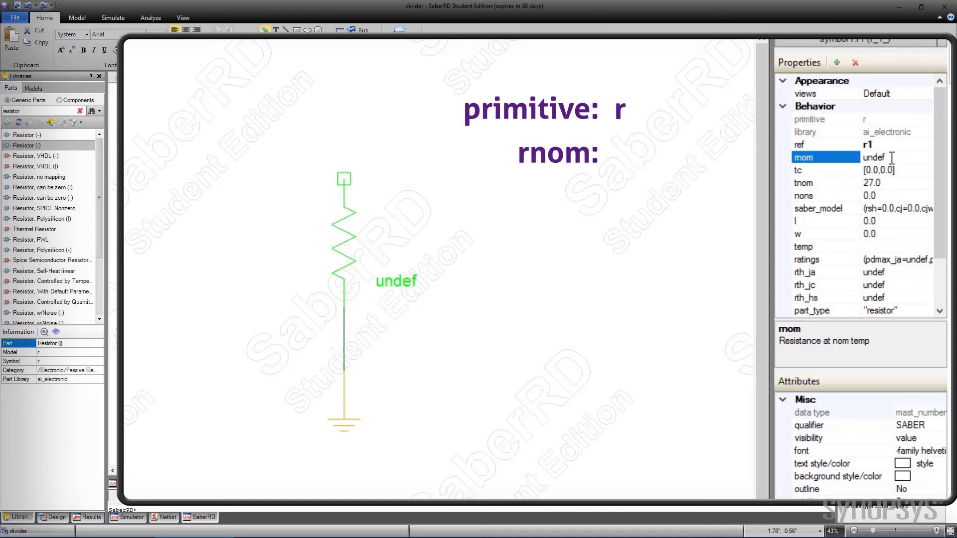
pyautogui.press('BackSpace')
pyautogui.press('BackSpace')
pyautogui.press('BackSpace')
pyautogui.press('BackSpace')
pyautogui.press('BackSpace')
pyautogui.write('1k')
pyautogui.press('Return')
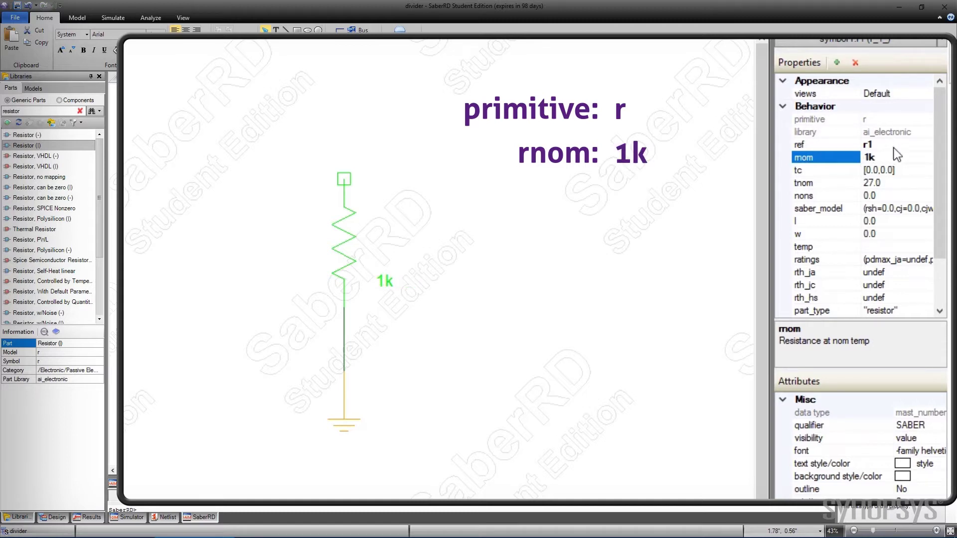
pyautogui.click(897, 144)
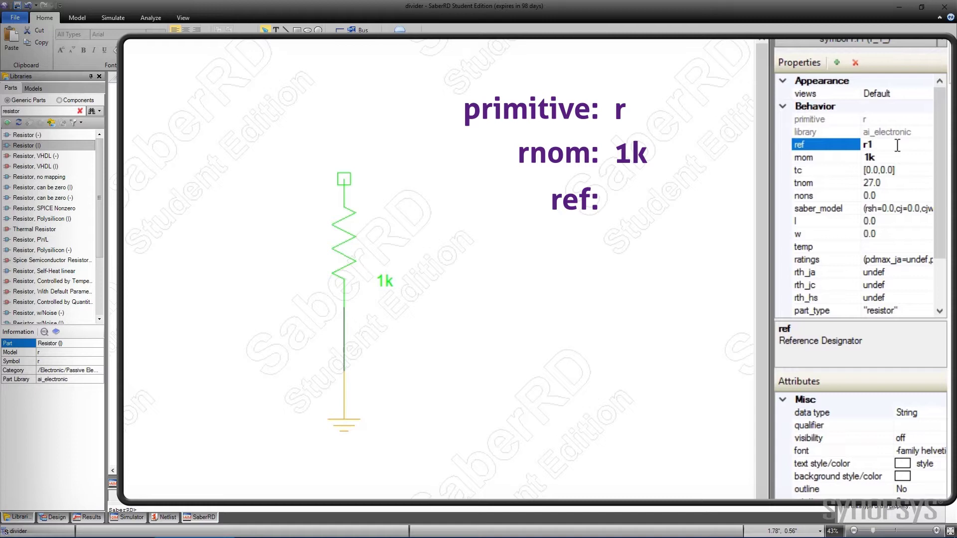
pyautogui.press('BackSpace')
pyautogui.write('2')
pyautogui.click(938, 438)
pyautogui.click(939, 438)
pyautogui.click(913, 477)
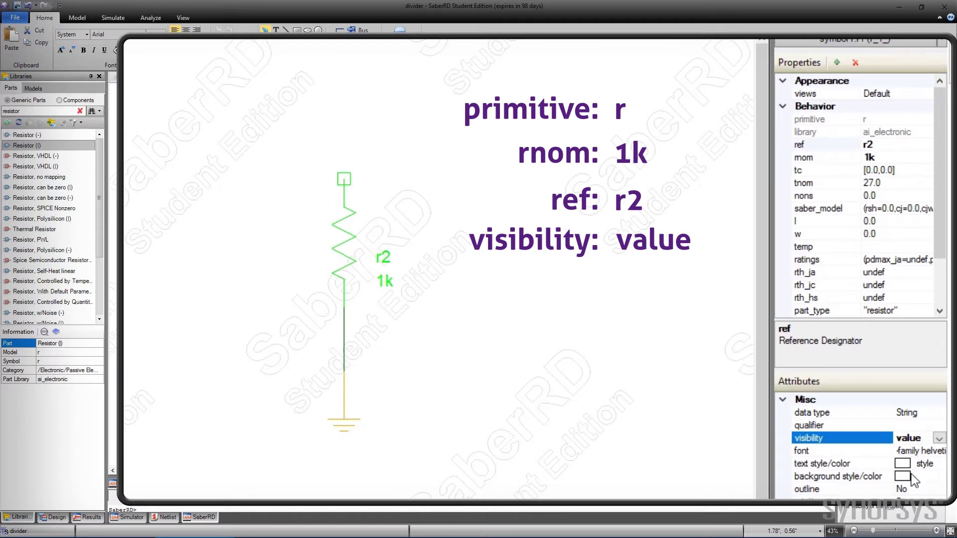
# Move the r2 and 1k labels up beside the resistor.
pyautogui.click(386, 257)
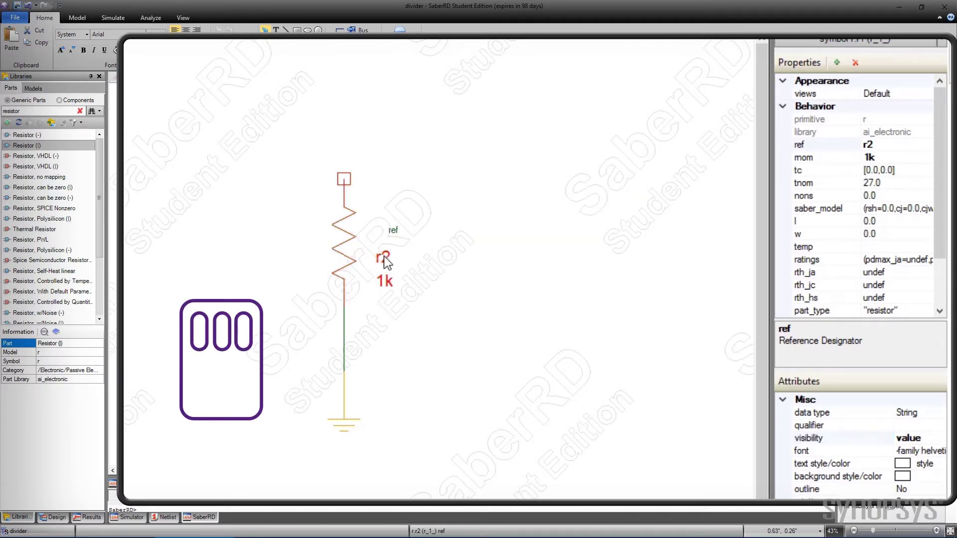
pyautogui.moveTo(387, 256); pyautogui.dragTo(394, 227)
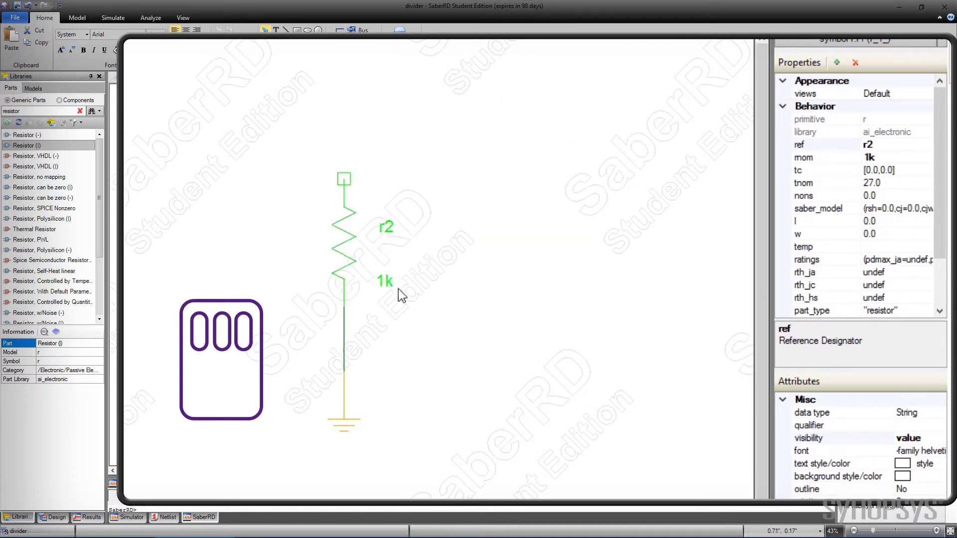
pyautogui.moveTo(391, 282); pyautogui.dragTo(389, 247)
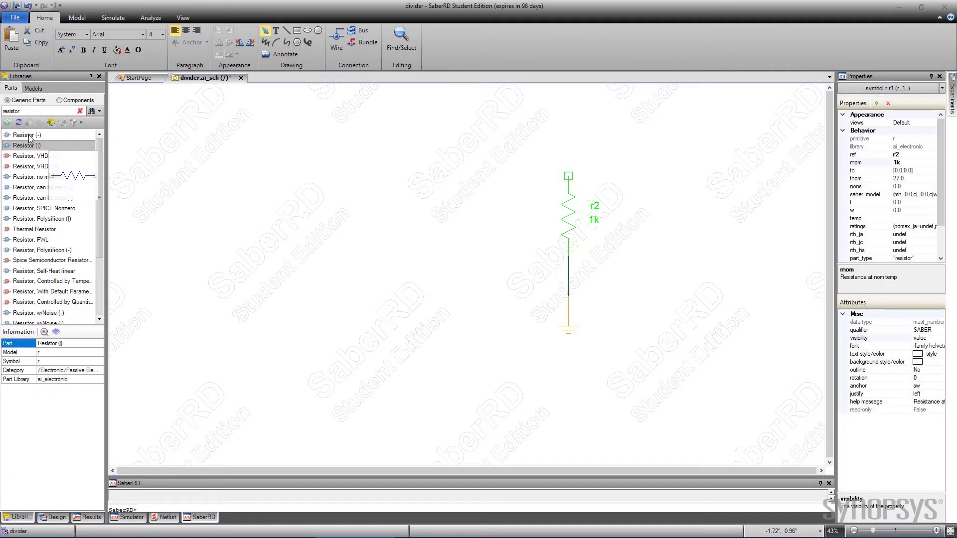
# Place a horizontal Resistor (-) above r2 with rnom 1k, named r1 and visible.
pyautogui.click(28, 136)
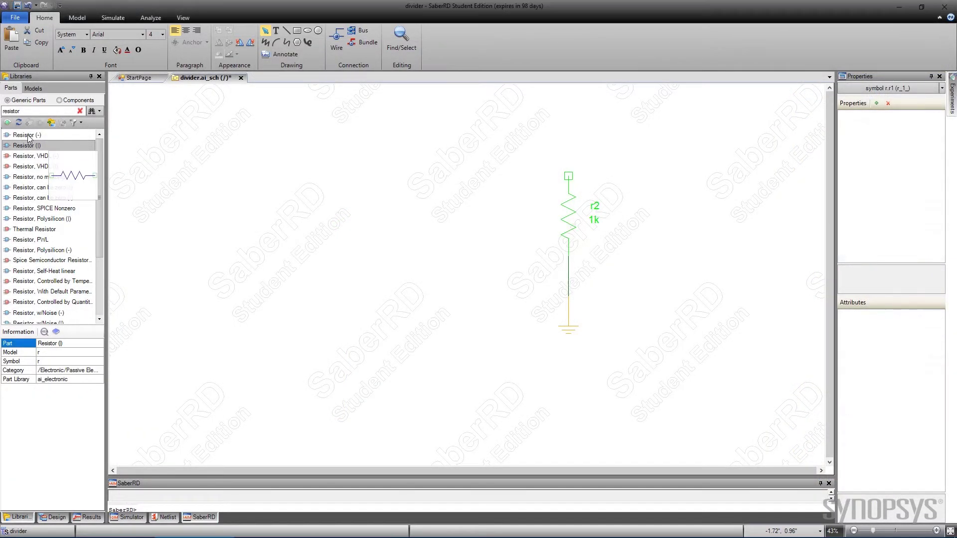
pyautogui.moveTo(29, 136); pyautogui.dragTo(474, 139)
pyautogui.click(917, 163)
pyautogui.write('1k')
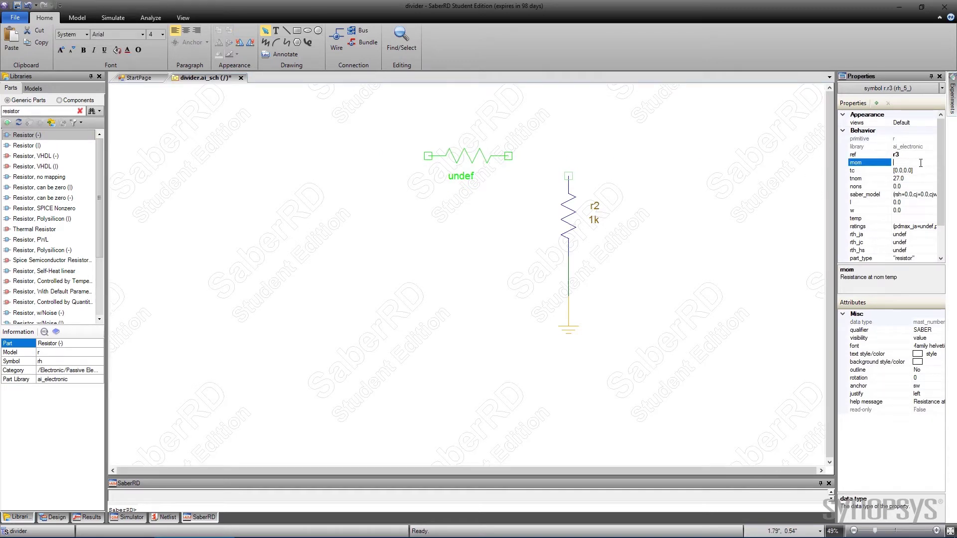
pyautogui.click(912, 156)
pyautogui.press('BackSpace')
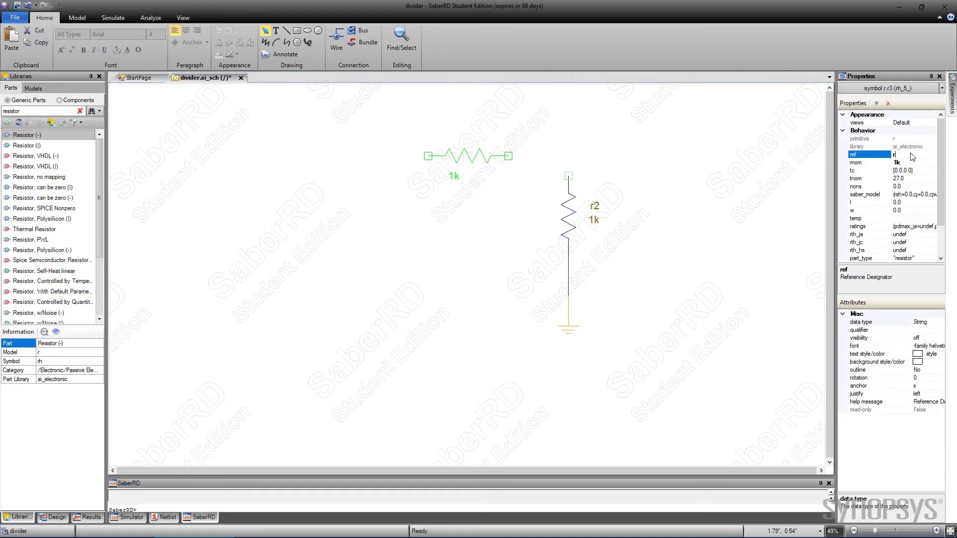
pyautogui.write('1')
pyautogui.click(939, 339)
pyautogui.click(921, 361)
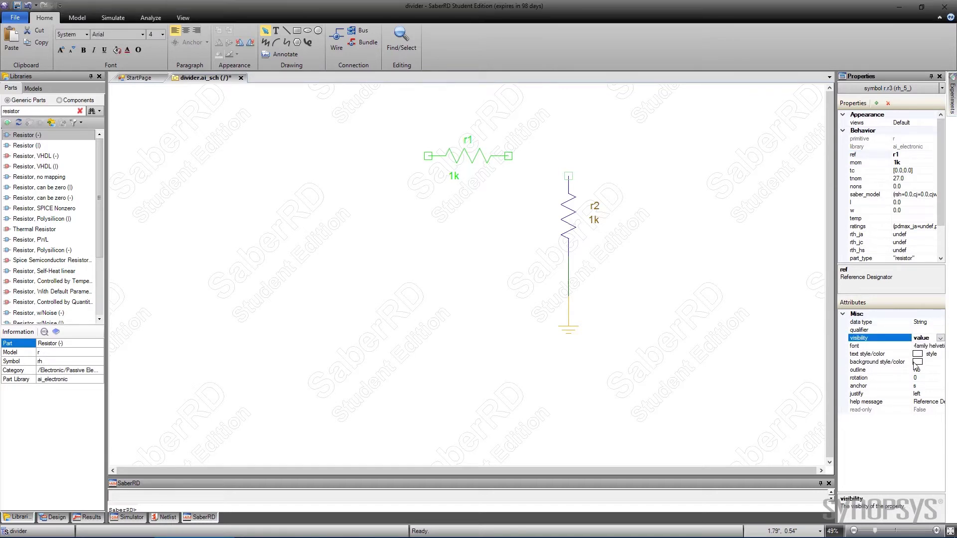
# Wire r1's right end to r2's top, name the wire 'out' and display its label.
pyautogui.click(508, 156)
pyautogui.click(569, 176)
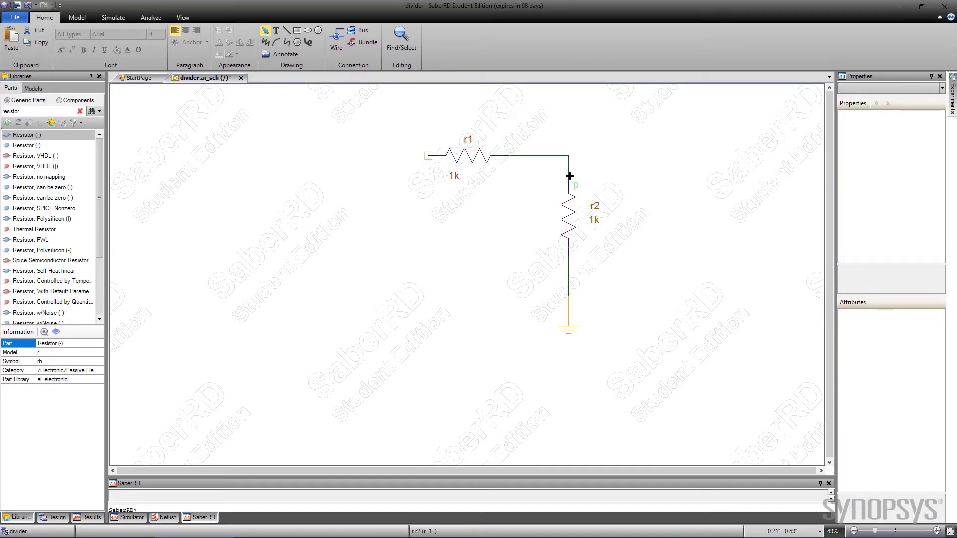
pyautogui.click(929, 123)
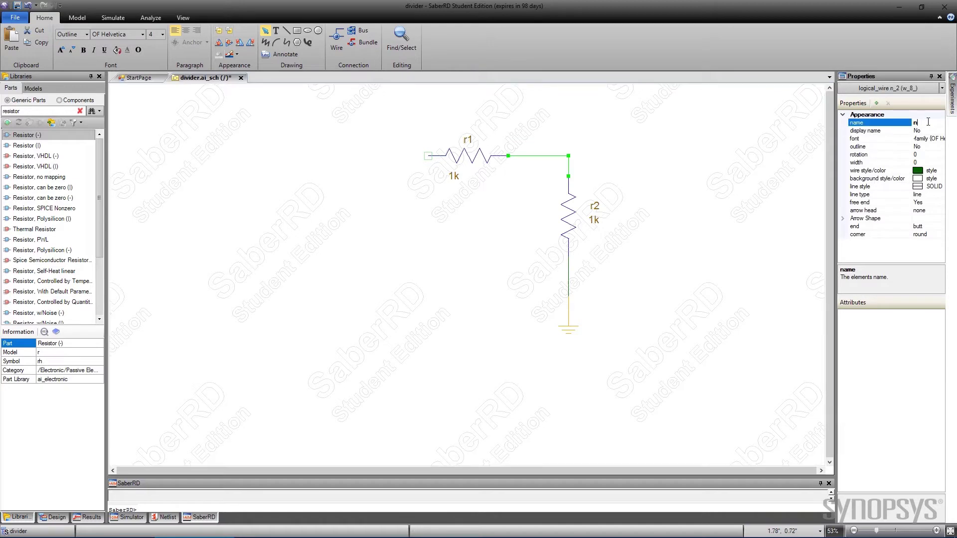
pyautogui.write('out')
pyautogui.click(940, 130)
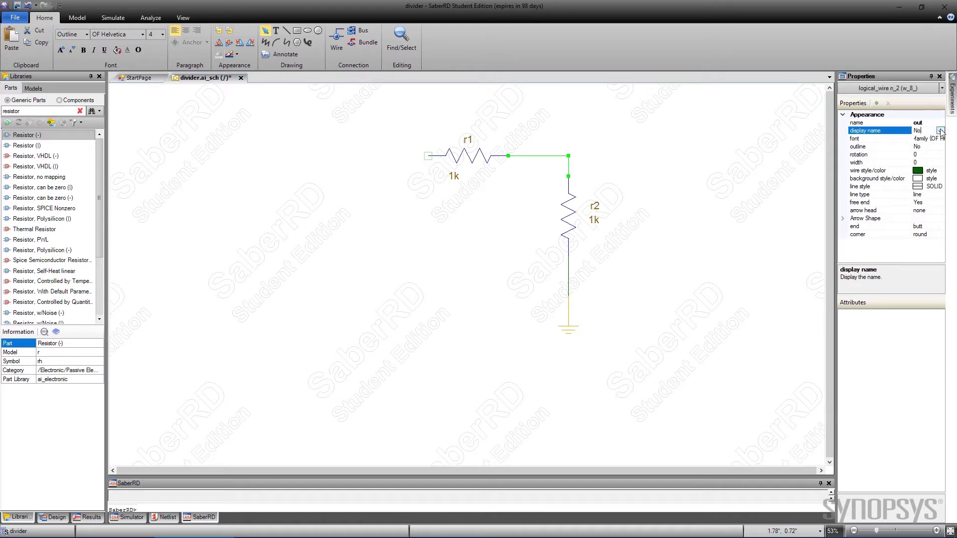
pyautogui.click(940, 131)
pyautogui.click(922, 147)
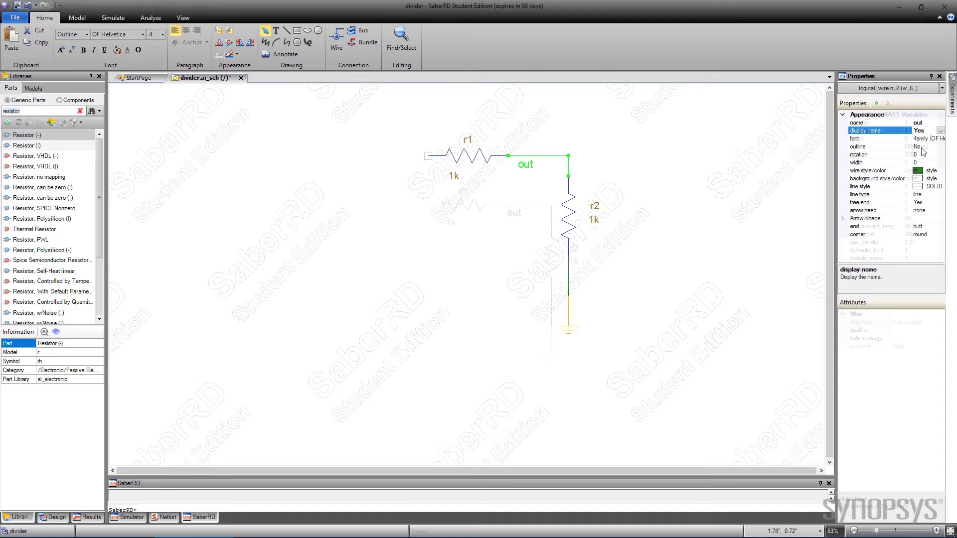
# Clear the library search and place a DC voltage source left of r1 with dc_value 10.
pyautogui.click(27, 145)
pyautogui.doubleClick(74, 114)
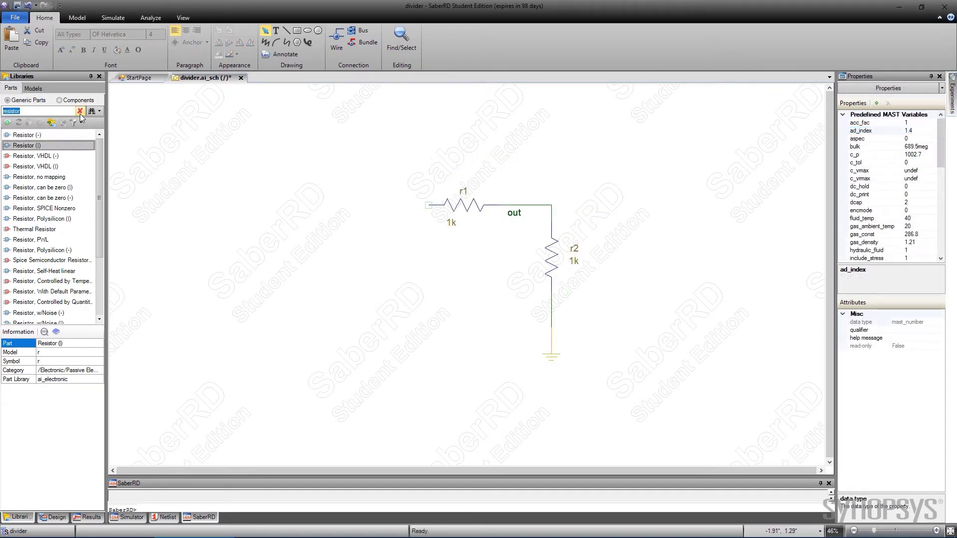
pyautogui.click(79, 111)
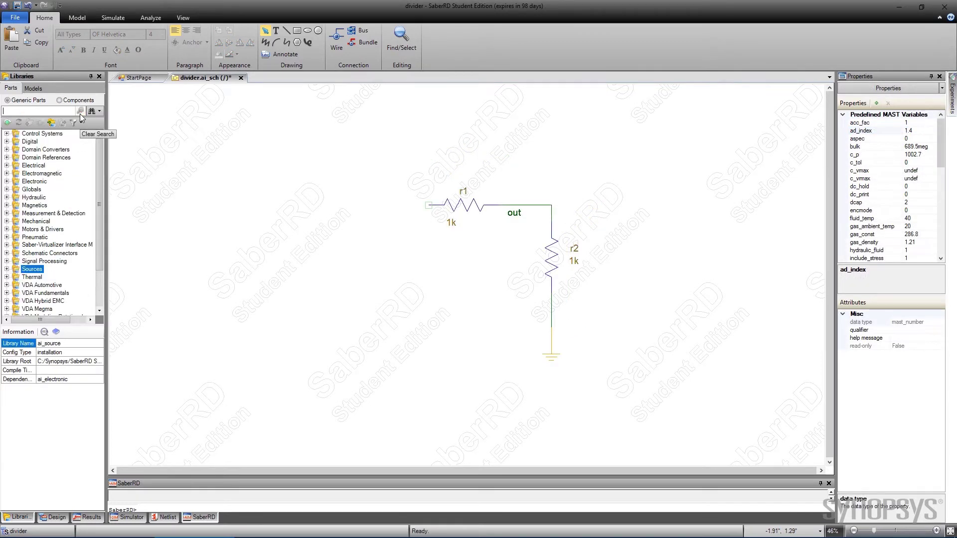
pyautogui.doubleClick(32, 269)
pyautogui.moveTo(99, 164); pyautogui.dragTo(103, 226)
pyautogui.click(57, 261)
pyautogui.moveTo(57, 261); pyautogui.dragTo(296, 276)
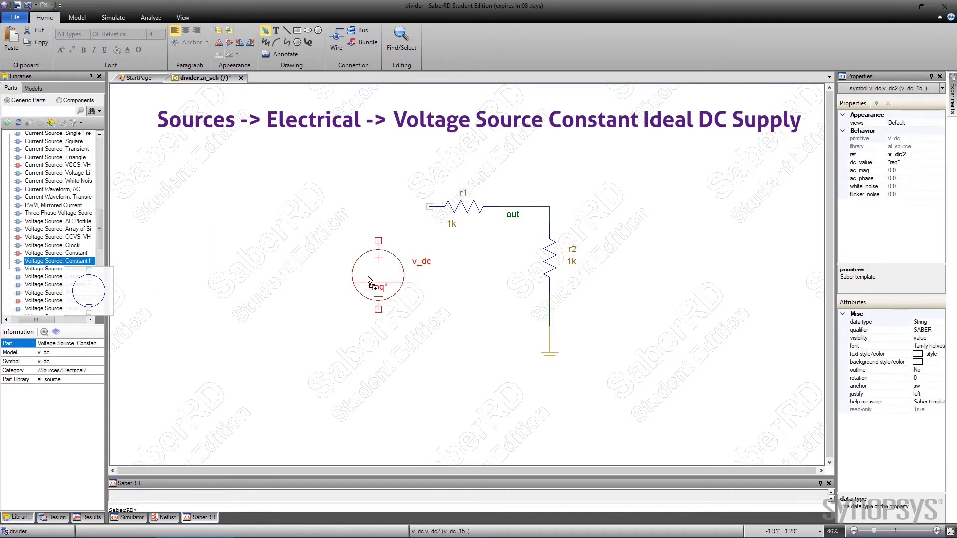
pyautogui.click(368, 281)
pyautogui.click(901, 163)
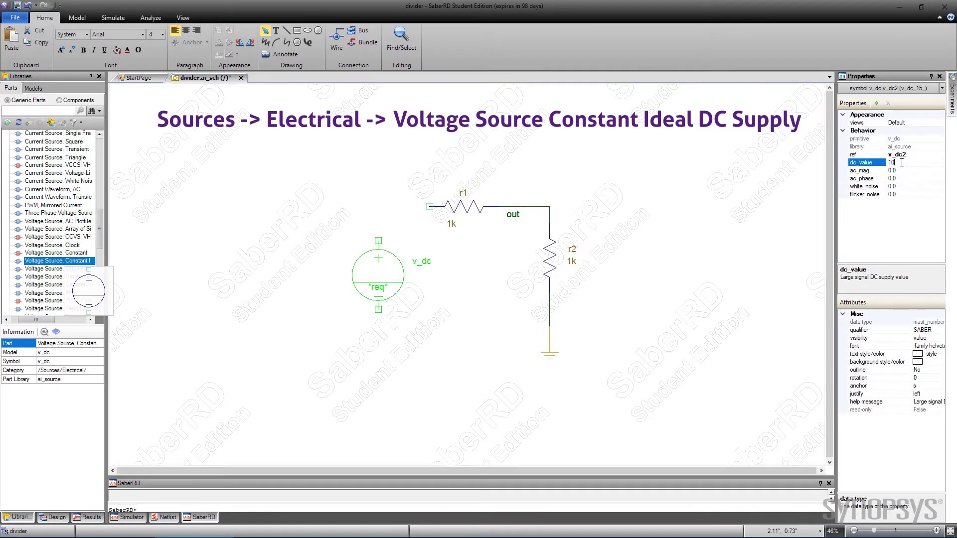
pyautogui.write('10')
pyautogui.press('Return')
# Wire the source's top pin to r1 and label that wire 'in'.
pyautogui.moveTo(377, 241); pyautogui.dragTo(433, 210)
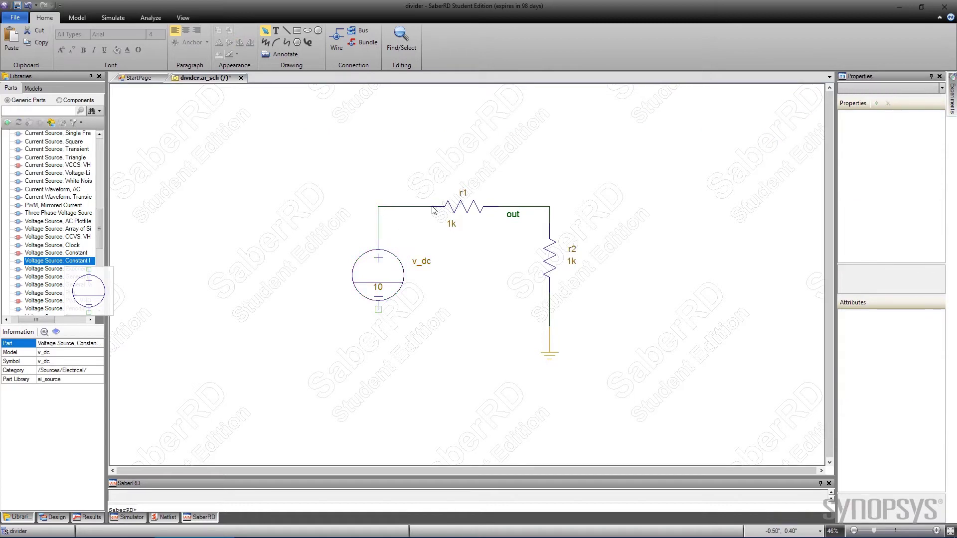
pyautogui.click(433, 210)
pyautogui.click(926, 121)
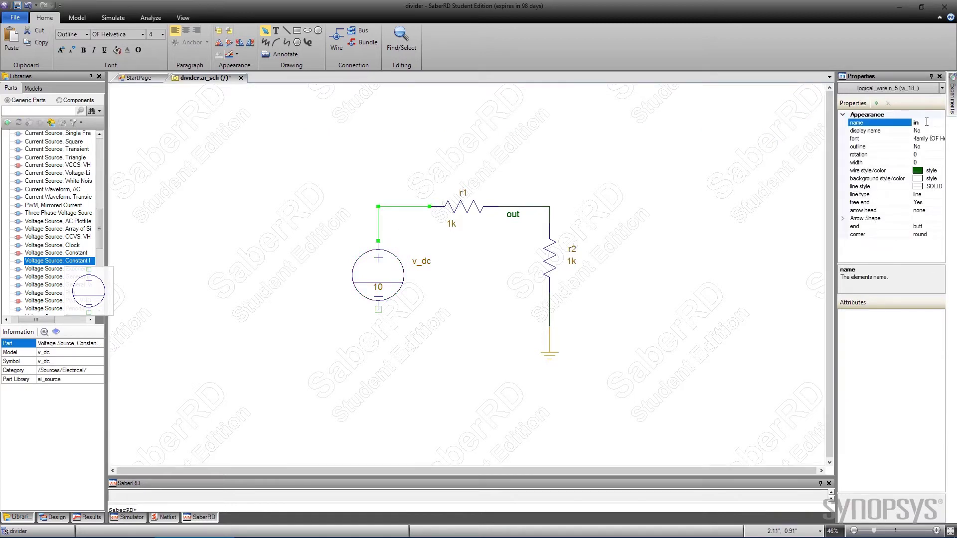
pyautogui.click(940, 130)
pyautogui.click(921, 148)
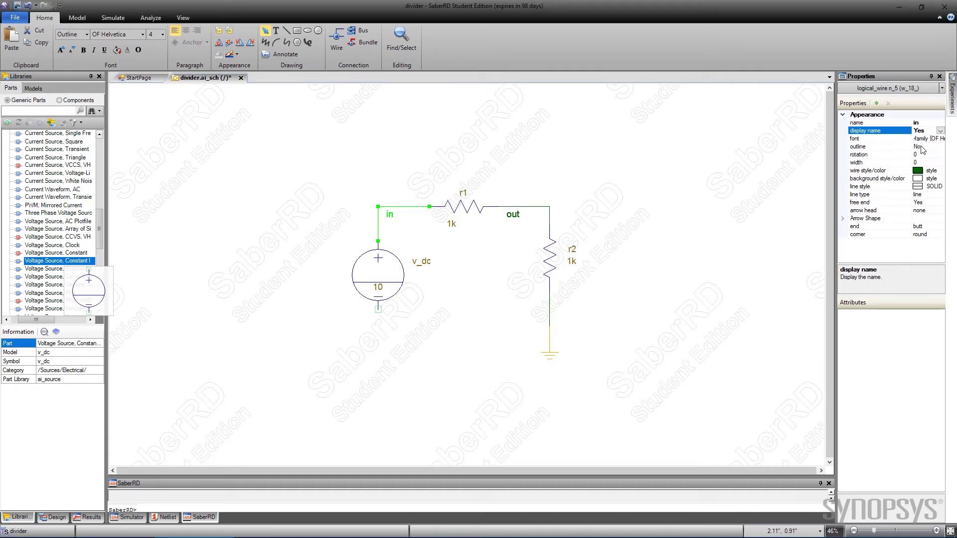
# Copy the ground symbol and attach the pasted copy below the source.
pyautogui.click(550, 354)
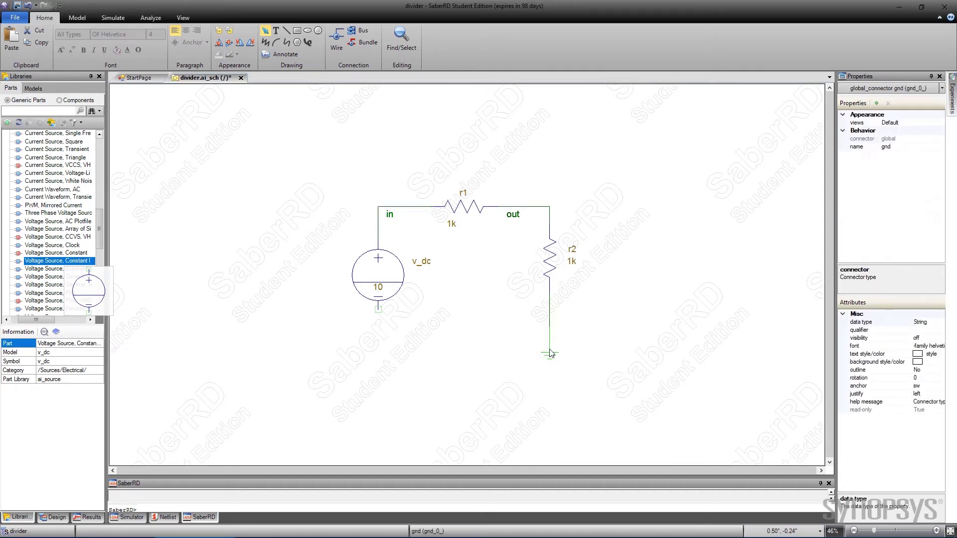
pyautogui.hotkey('ctrl', 'c')
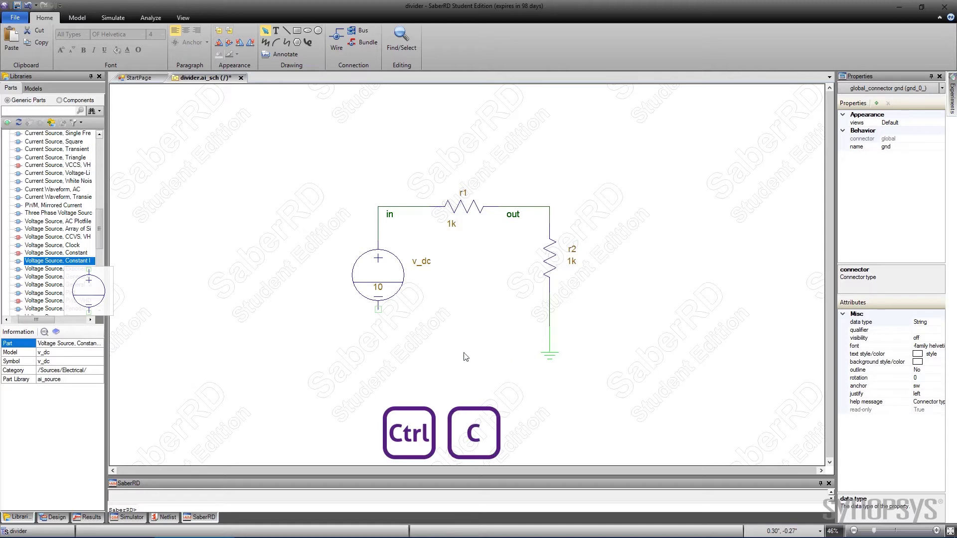
pyautogui.hotkey('ctrl', 'v')
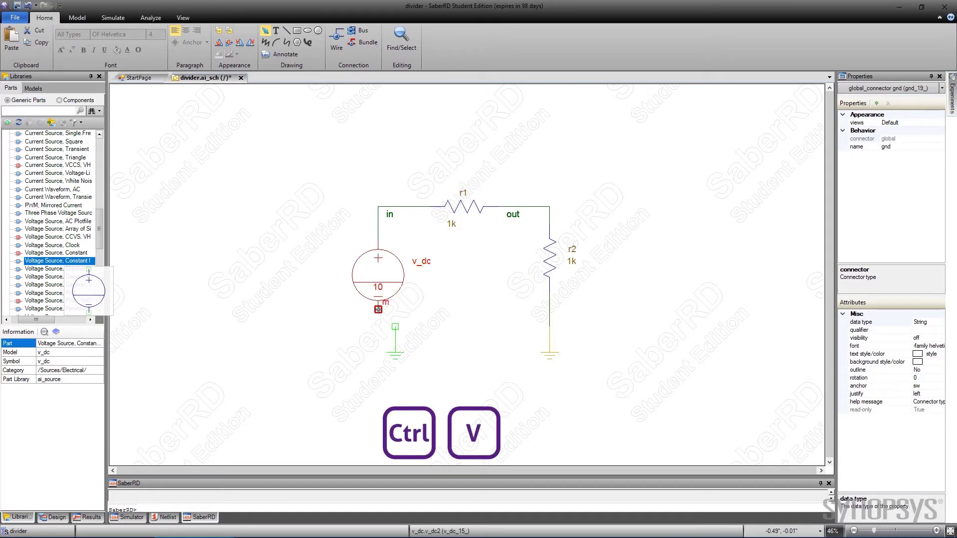
pyautogui.moveTo(392, 319); pyautogui.dragTo(379, 346)
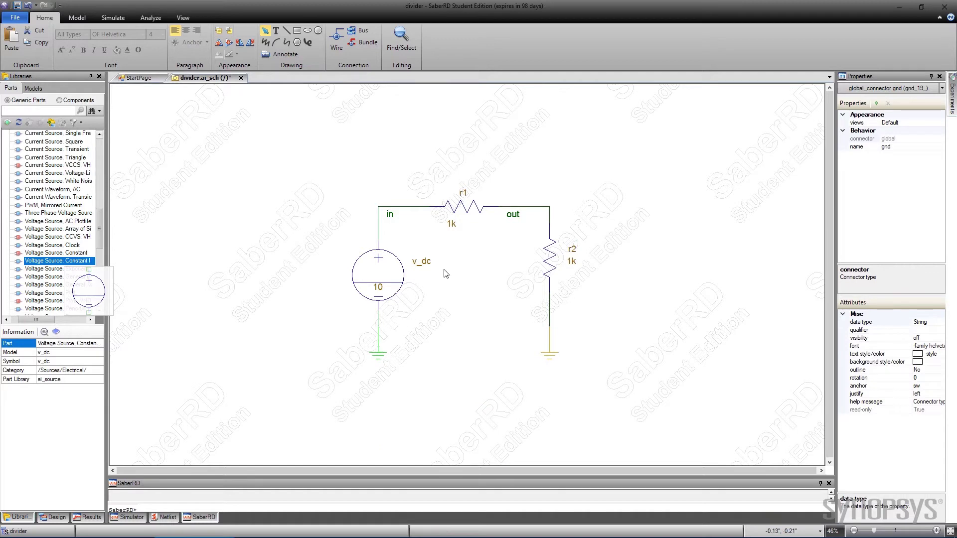
# Zoom to fit the divider circuit in the window and pan it slightly.
pyautogui.rightClick(474, 166)
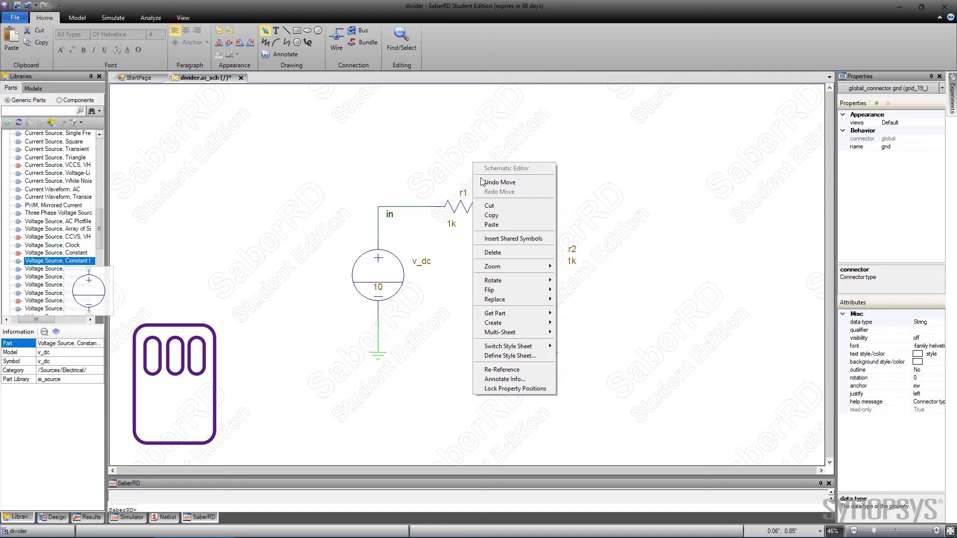
pyautogui.moveTo(510, 267)
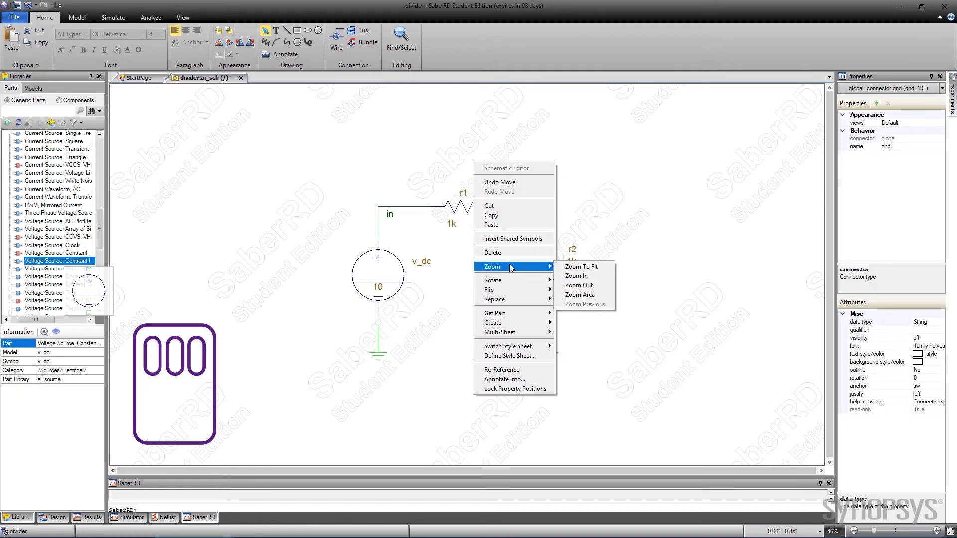
pyautogui.click(575, 268)
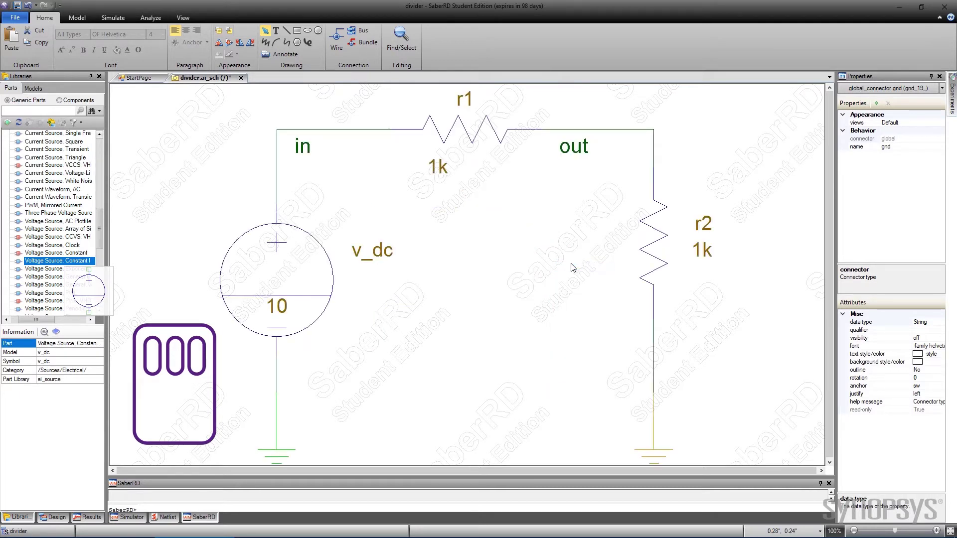
pyautogui.moveTo(572, 267)
pyautogui.mouseDown()
pyautogui.moveTo(481, 261)
pyautogui.moveTo(583, 261)
pyautogui.mouseUp()
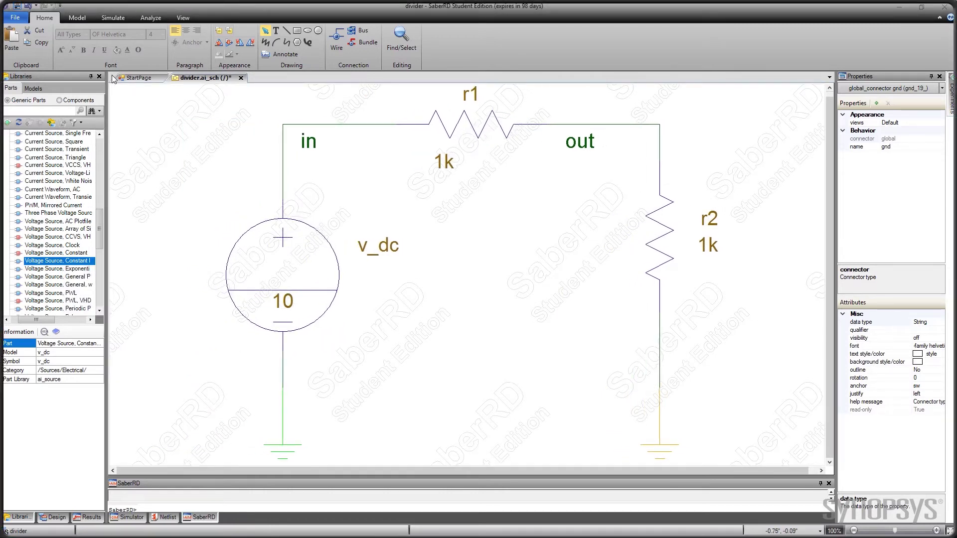
# Run the analysis from the Simulate tab.
pyautogui.click(113, 18)
pyautogui.click(10, 49)
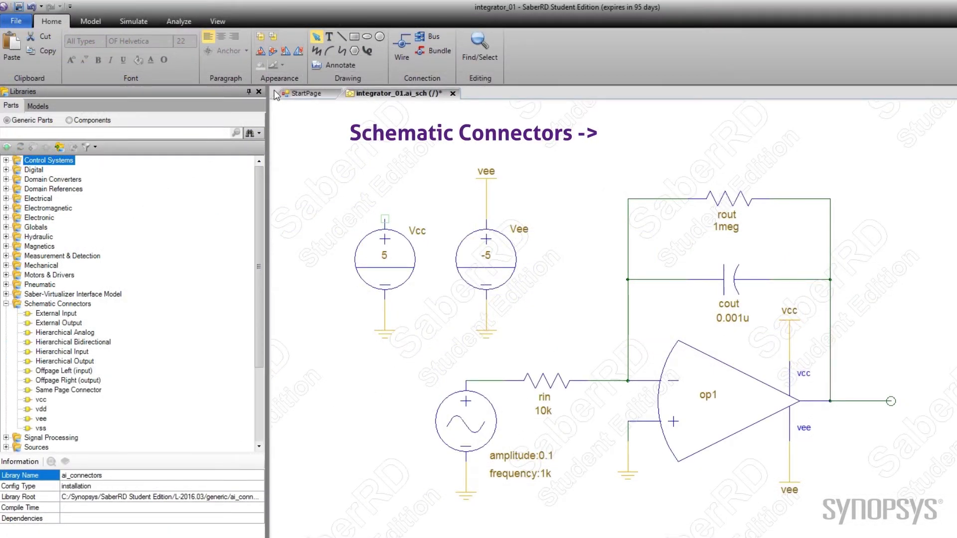
# Add a vcc connector above the Vcc source and a same-page connector at the output wire.
pyautogui.moveTo(41, 399); pyautogui.dragTo(383, 198)
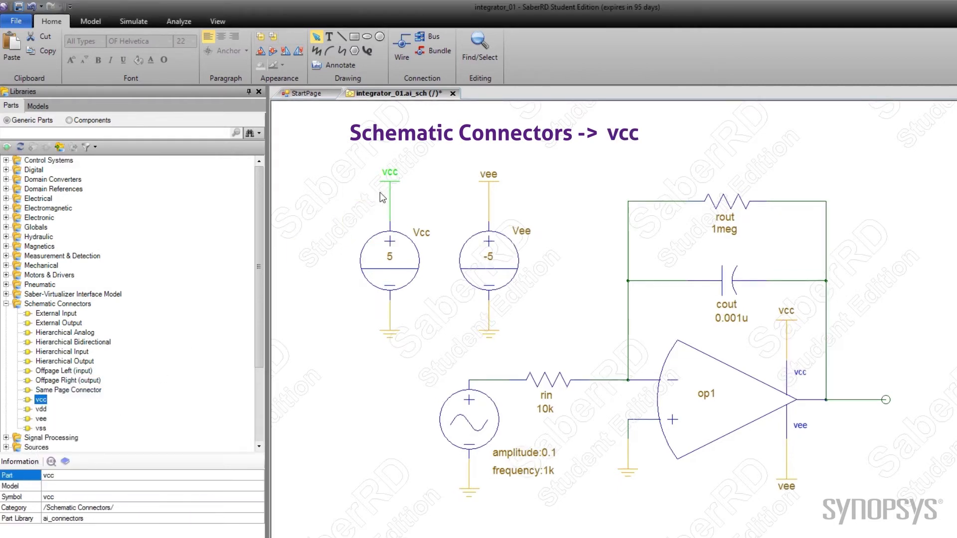
pyautogui.moveTo(90, 392)
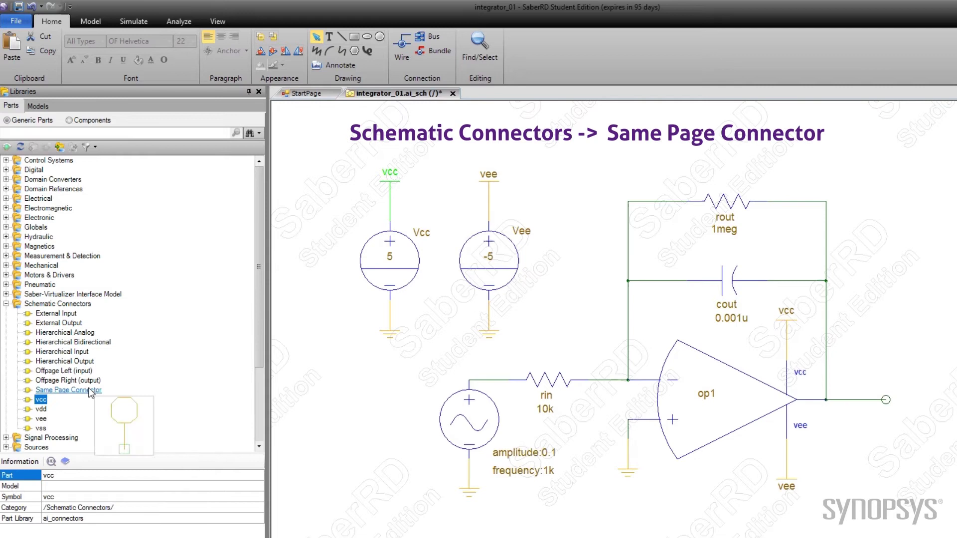
pyautogui.moveTo(91, 392); pyautogui.dragTo(916, 374)
pyautogui.doubleClick(915, 392)
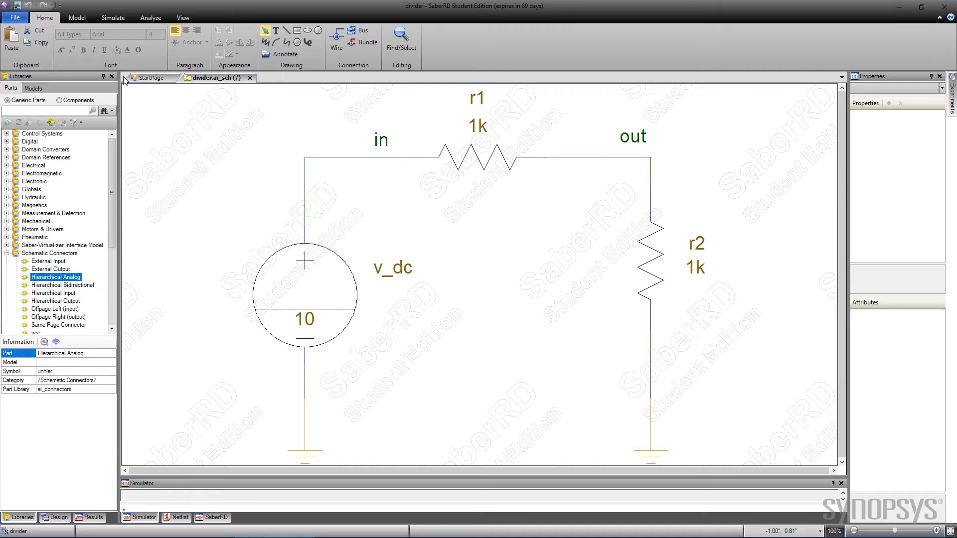
# Delete the v_dc source, both ground symbols and r2's ground wire.
pyautogui.rightClick(255, 279)
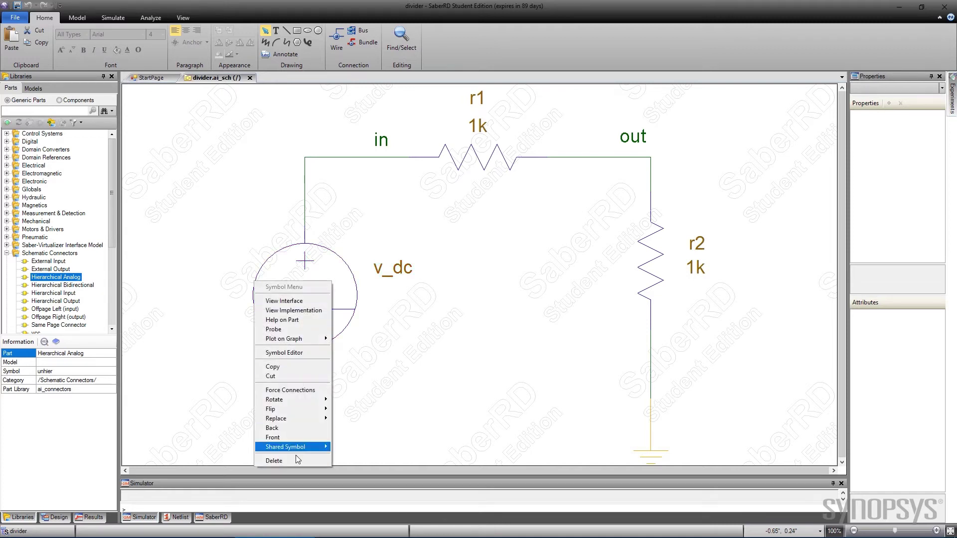
pyautogui.click(279, 456)
pyautogui.rightClick(304, 369)
pyautogui.rightClick(304, 399)
pyautogui.click(346, 531)
pyautogui.rightClick(643, 451)
pyautogui.click(653, 529)
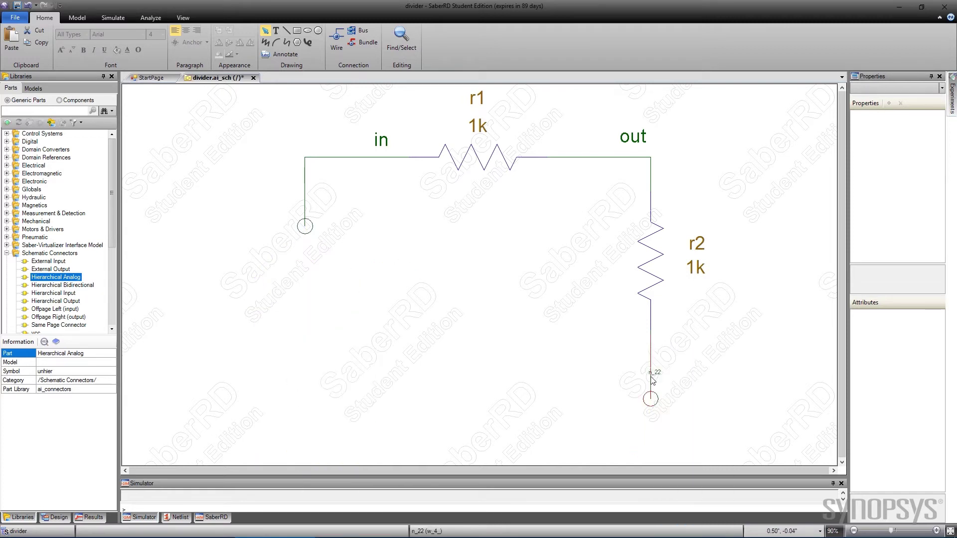
pyautogui.rightClick(650, 370)
pyautogui.click(668, 492)
# Place hierarchical connectors on the in and out nodes, plus one named gnd at r2's bottom.
pyautogui.moveTo(64, 280); pyautogui.dragTo(305, 225)
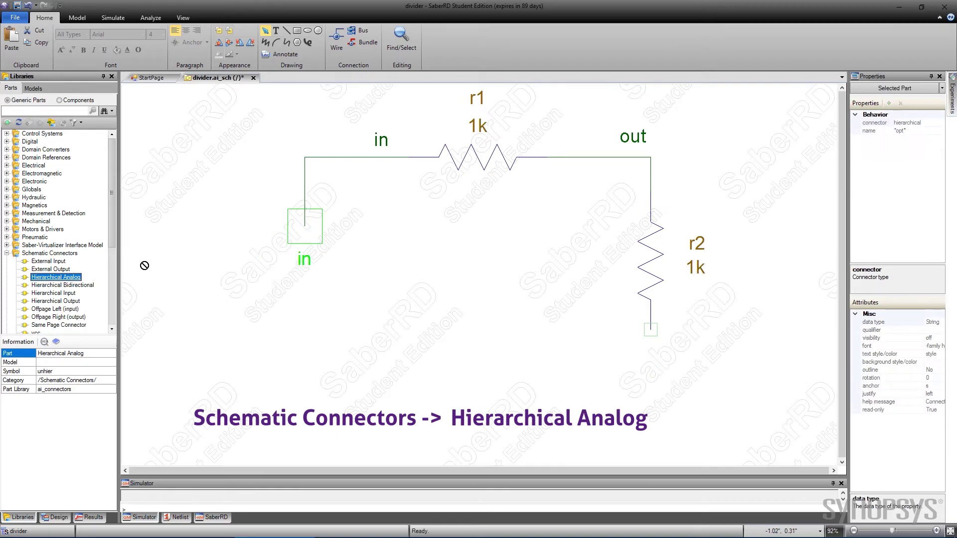
pyautogui.moveTo(55, 277); pyautogui.dragTo(650, 329)
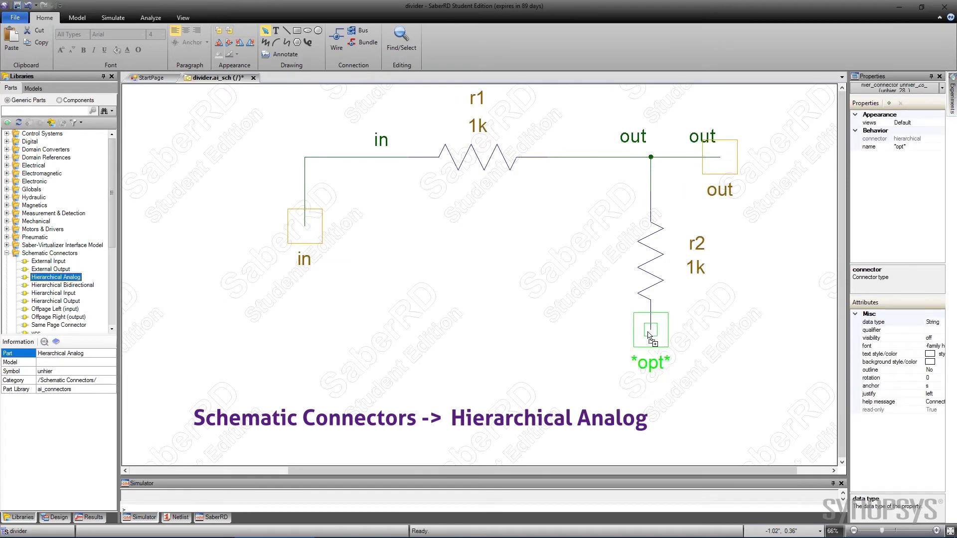
pyautogui.doubleClick(651, 363)
pyautogui.write('gnd')
# Set r1's value to r1_value and r2's to r2_value, then save the schematic.
pyautogui.doubleClick(477, 126)
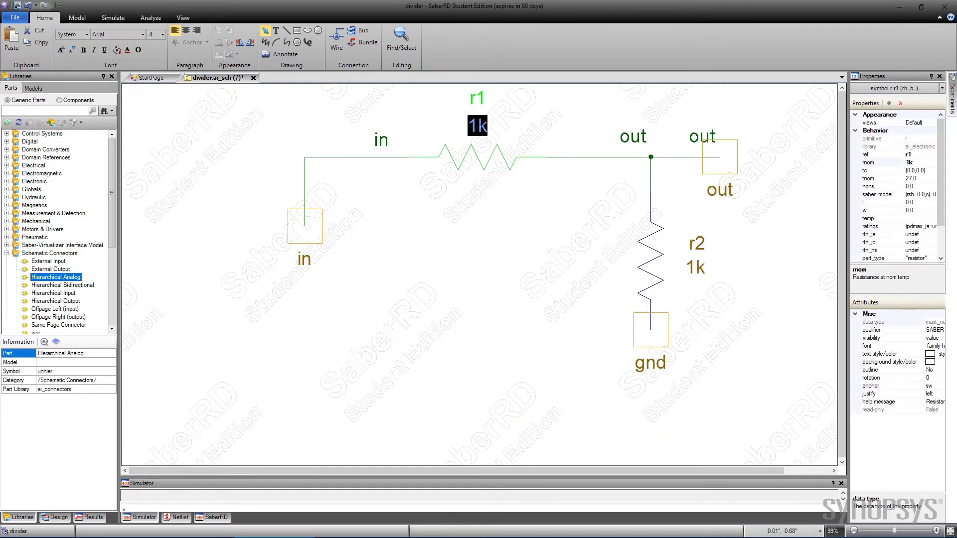
pyautogui.write('r1_value')
pyautogui.doubleClick(696, 268)
pyautogui.write('r2_value')
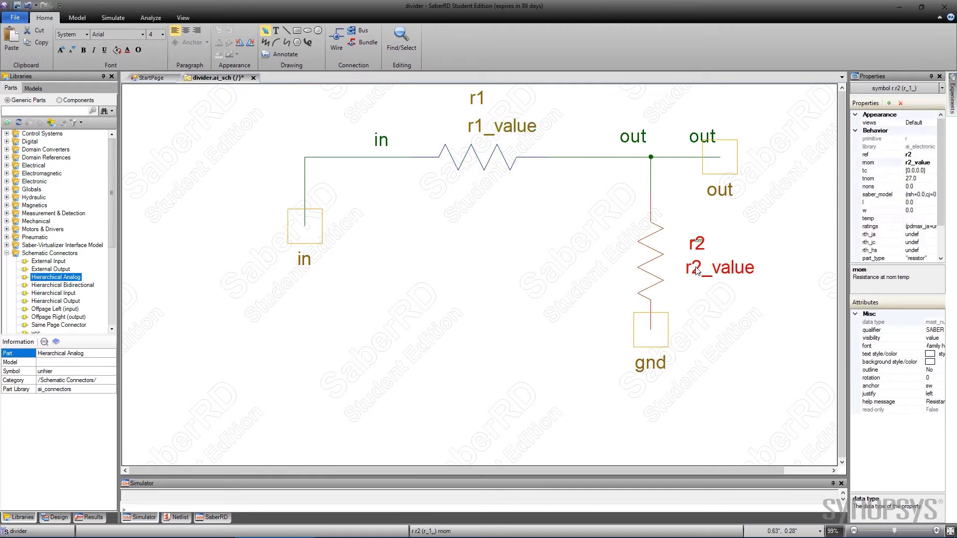
pyautogui.hotkey('ctrl', 's')
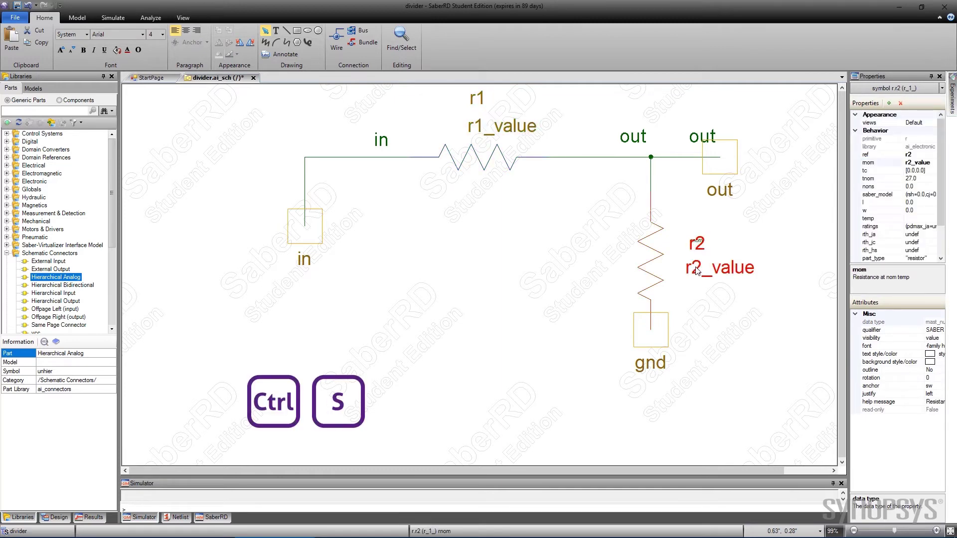
# Create a symbol from the divider schematic and save it as divider.
pyautogui.rightClick(485, 265)
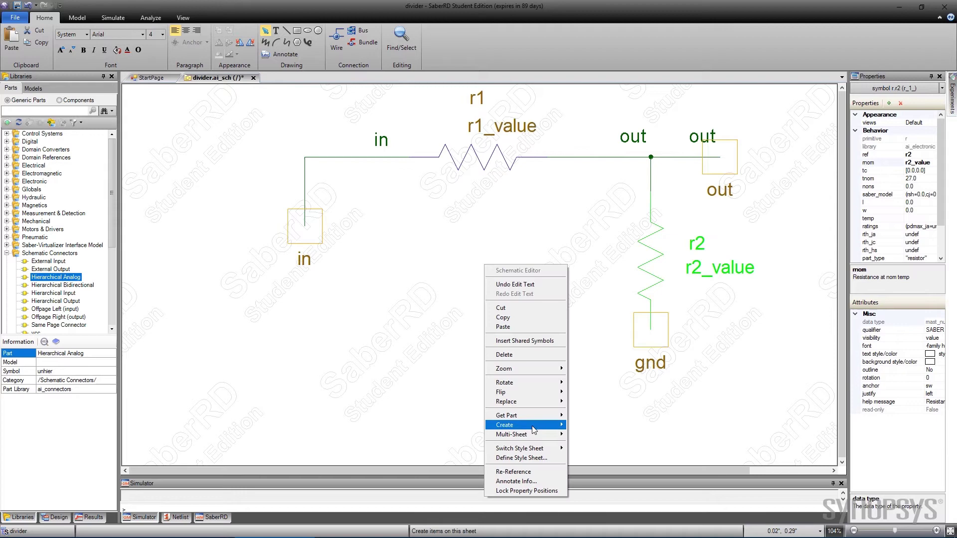
pyautogui.moveTo(533, 429)
pyautogui.click(611, 448)
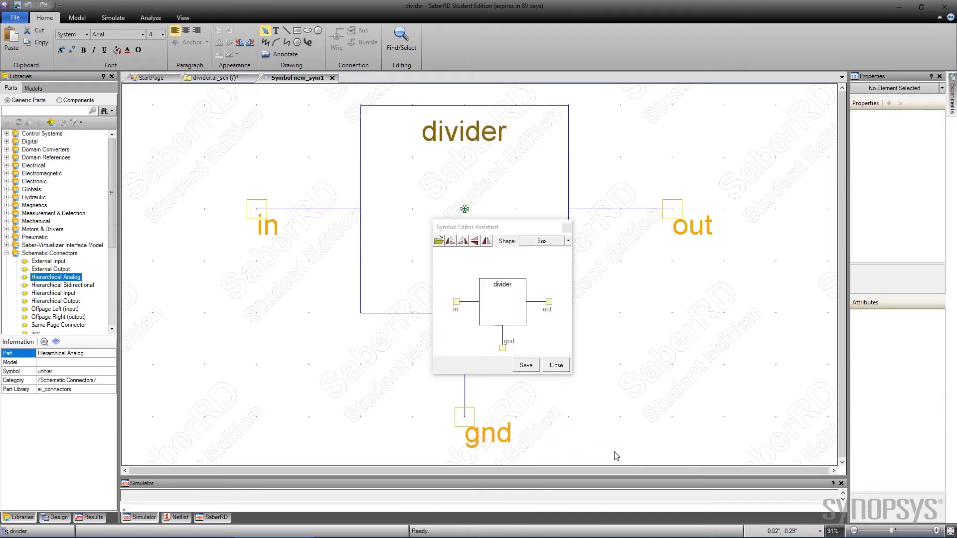
pyautogui.click(526, 364)
pyautogui.press('Return')
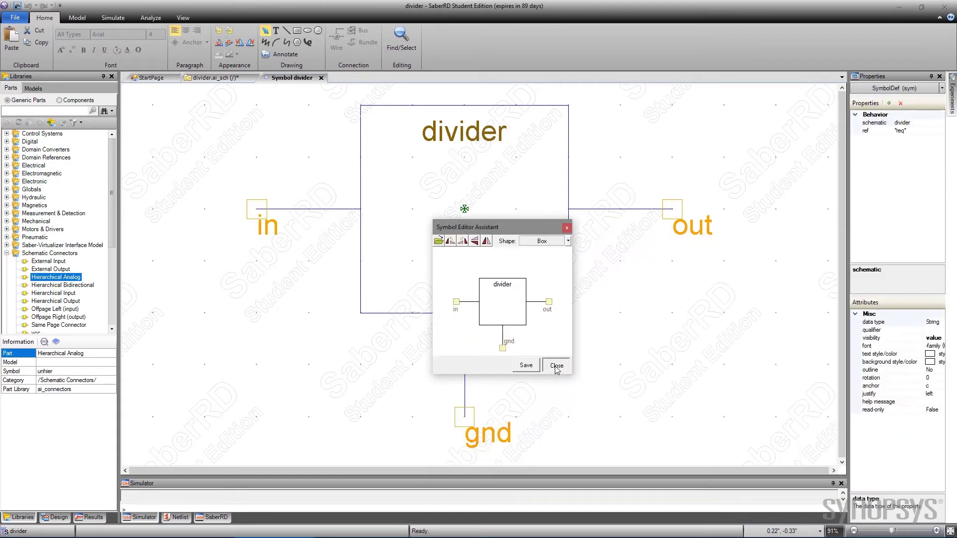
pyautogui.click(557, 366)
# Add behavior properties r1_value and r2_value to the symbol, each with initial value 1k.
pyautogui.click(888, 103)
pyautogui.write('r1')
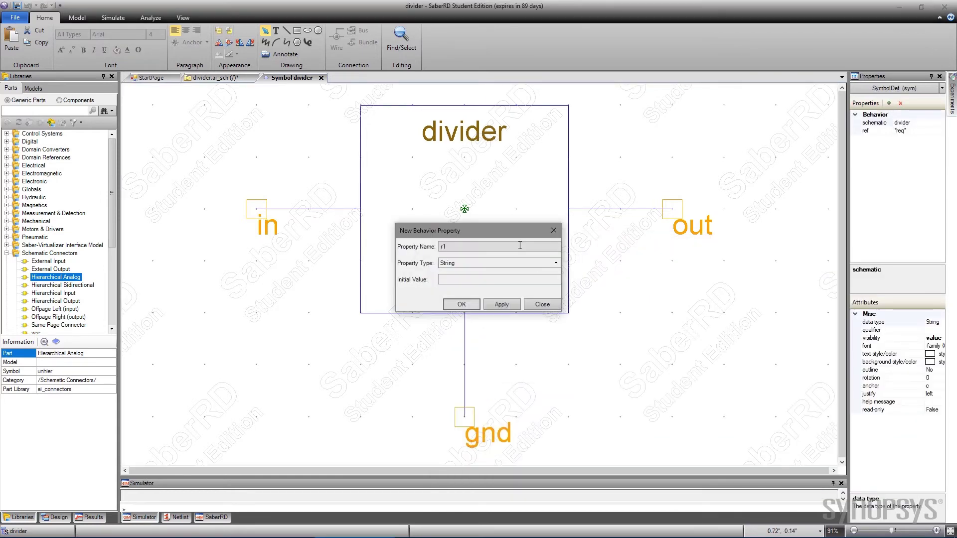
pyautogui.write('_value')
pyautogui.click(499, 279)
pyautogui.write('1k')
pyautogui.press('Return')
pyautogui.click(888, 103)
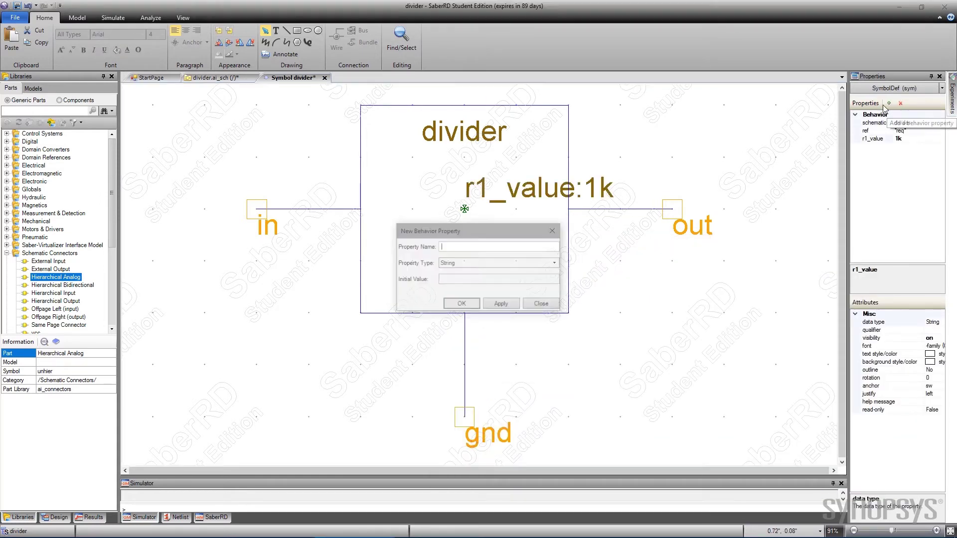
pyautogui.write('r2_value')
pyautogui.click(498, 279)
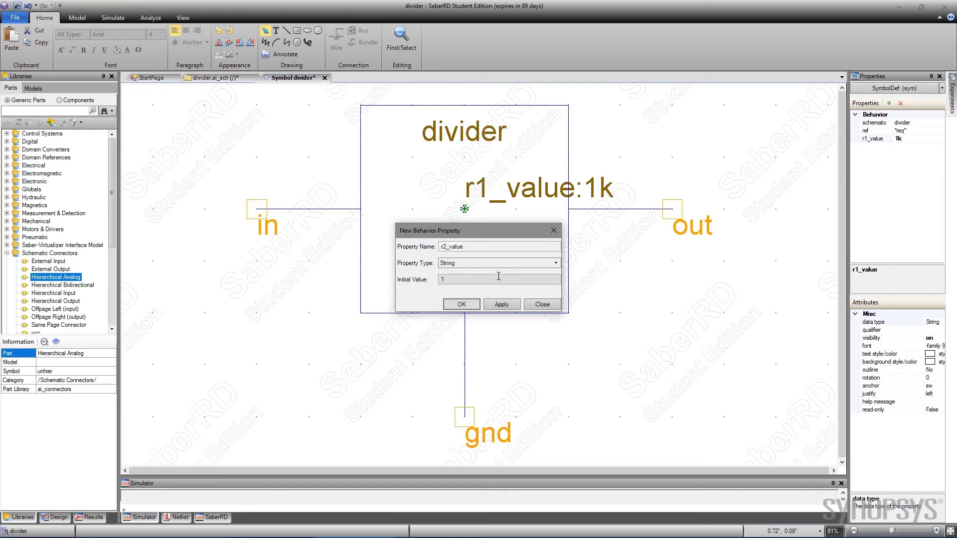
pyautogui.write('1k')
pyautogui.click(452, 307)
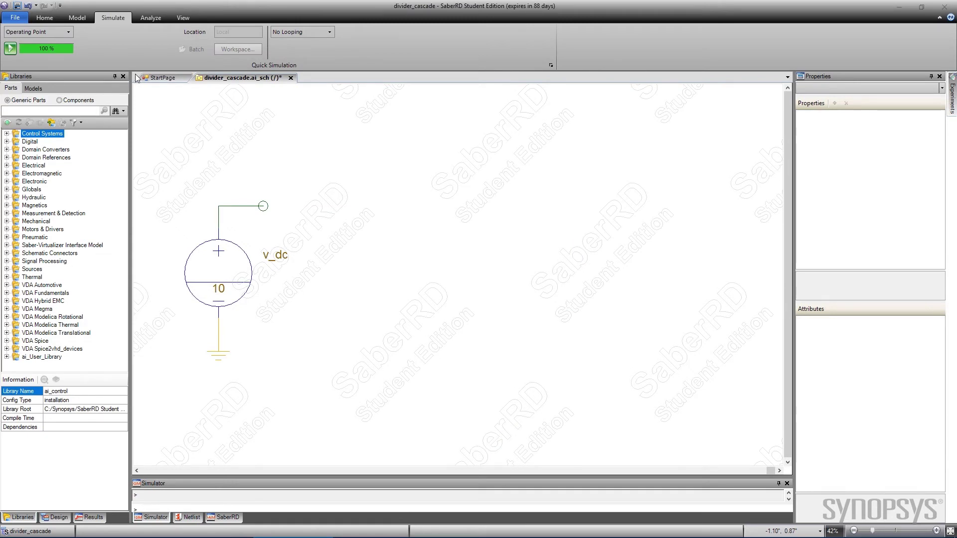
# Place the divider symbol after the 10 V source and ground its gnd pin.
pyautogui.rightClick(367, 164)
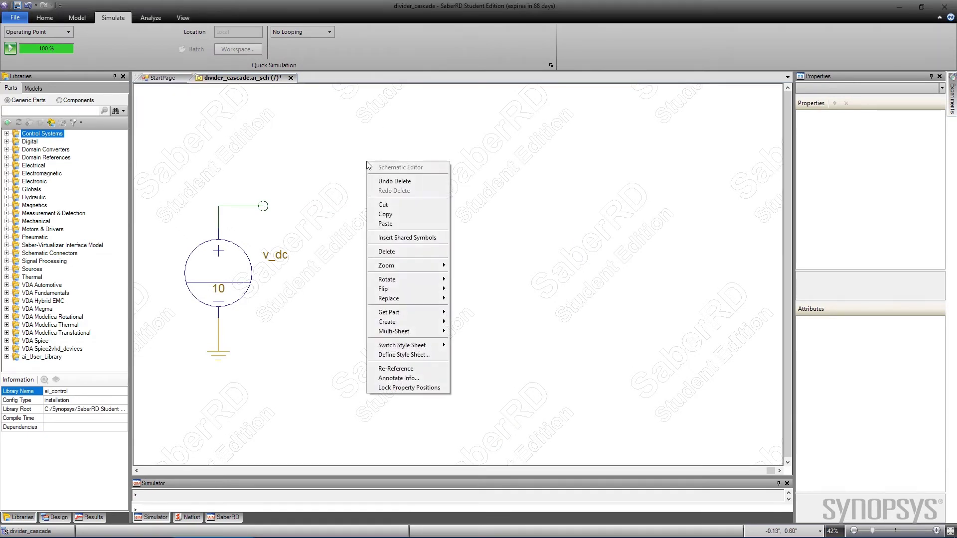
pyautogui.moveTo(412, 316)
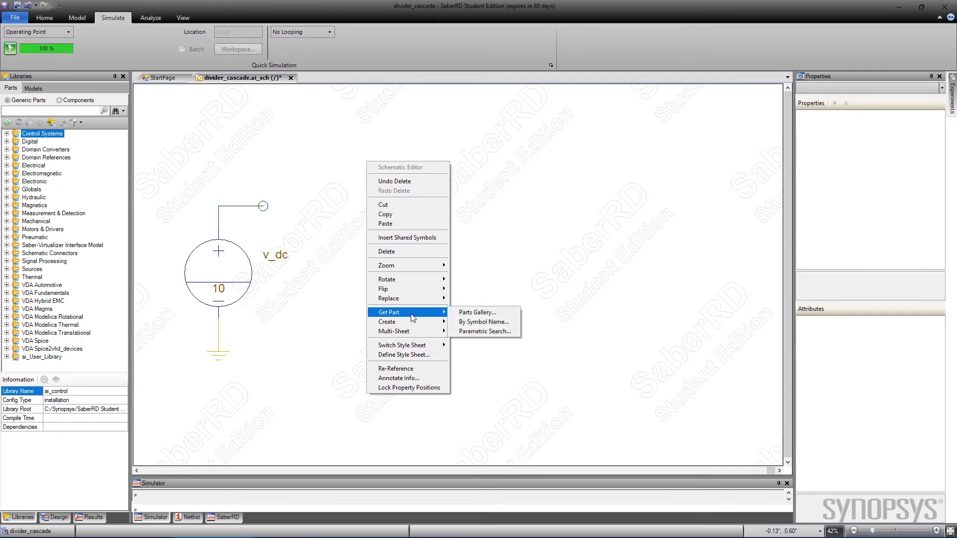
pyautogui.click(468, 323)
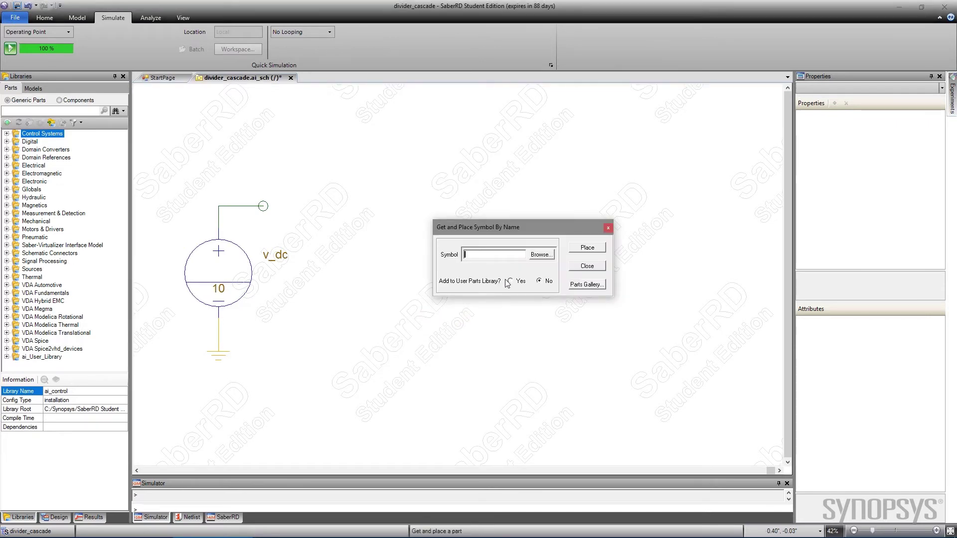
pyautogui.click(541, 255)
pyautogui.doubleClick(570, 326)
pyautogui.click(586, 248)
pyautogui.click(263, 206)
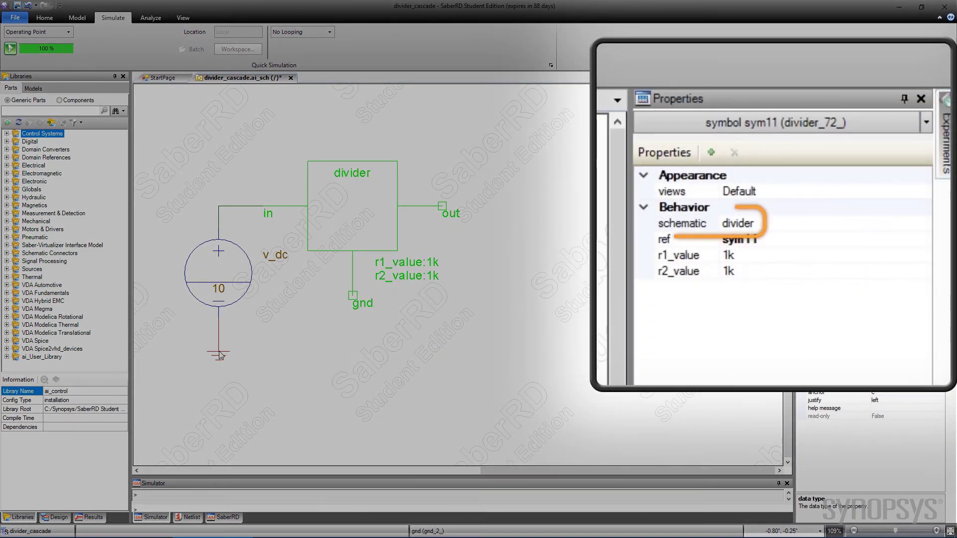
pyautogui.click(377, 338)
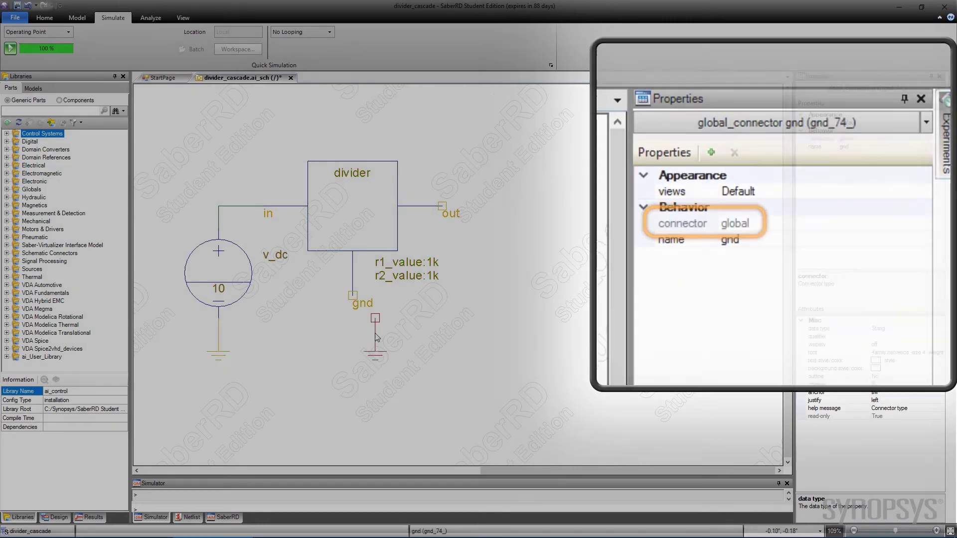
pyautogui.moveTo(377, 338); pyautogui.dragTo(355, 315)
# Copy the grounded divider and paste a second one chained after the first.
pyautogui.moveTo(481, 343); pyautogui.dragTo(245, 139)
pyautogui.hotkey('ctrl', 'c')
pyautogui.hotkey('ctrl', 'v')
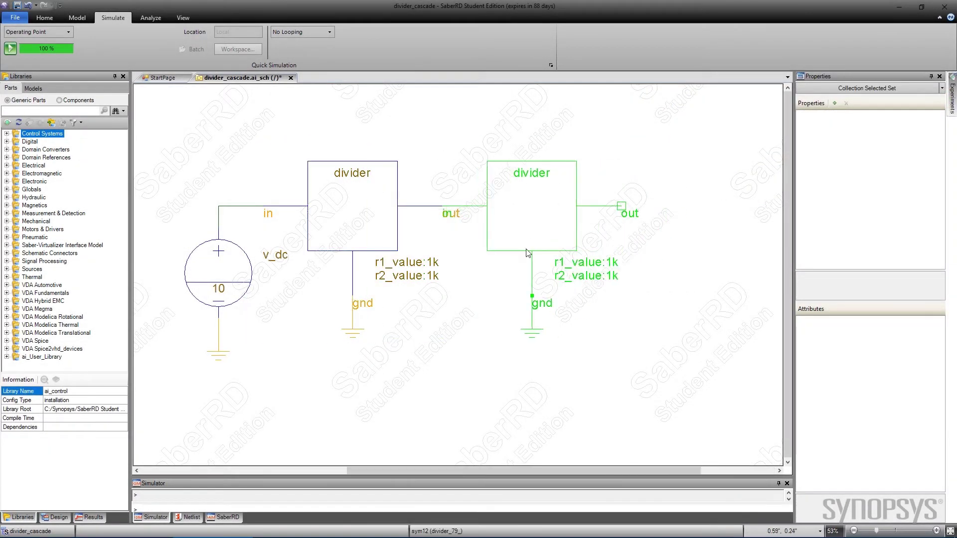
pyautogui.click(486, 360)
# Set the second divider to r1_value 10k and r2_value 20k, then start the run.
pyautogui.doubleClick(612, 262)
pyautogui.write('10')
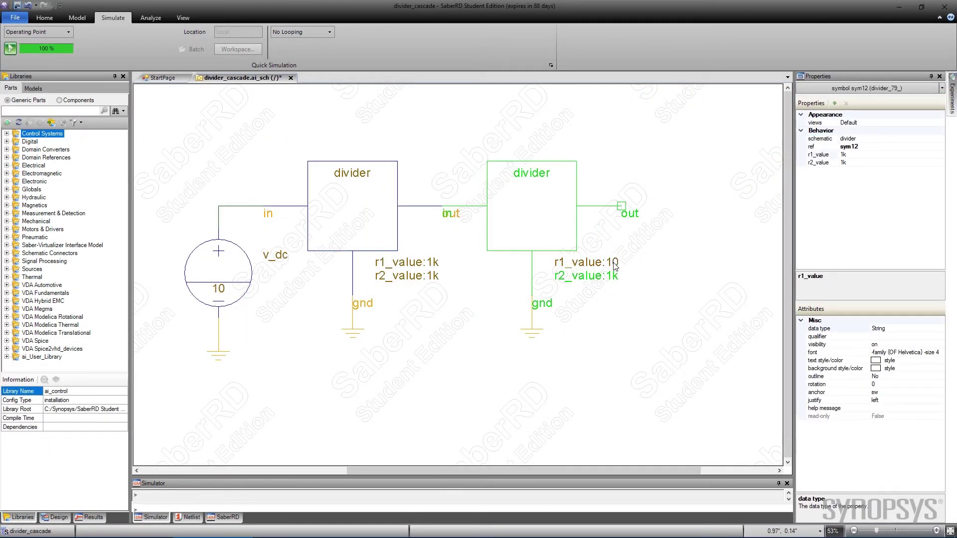
pyautogui.write('k')
pyautogui.press('Return')
pyautogui.doubleClick(614, 275)
pyautogui.write('20k')
pyautogui.press('Return')
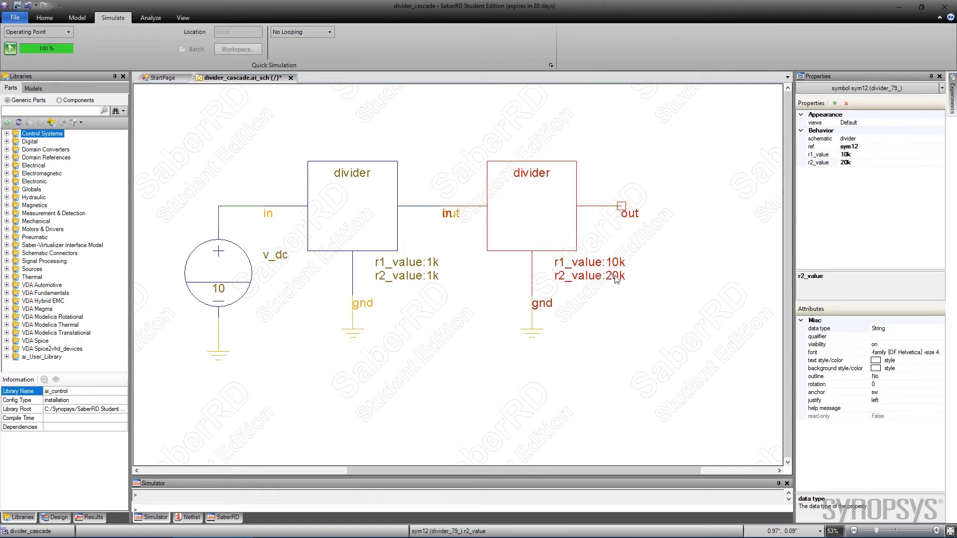
pyautogui.click(10, 48)
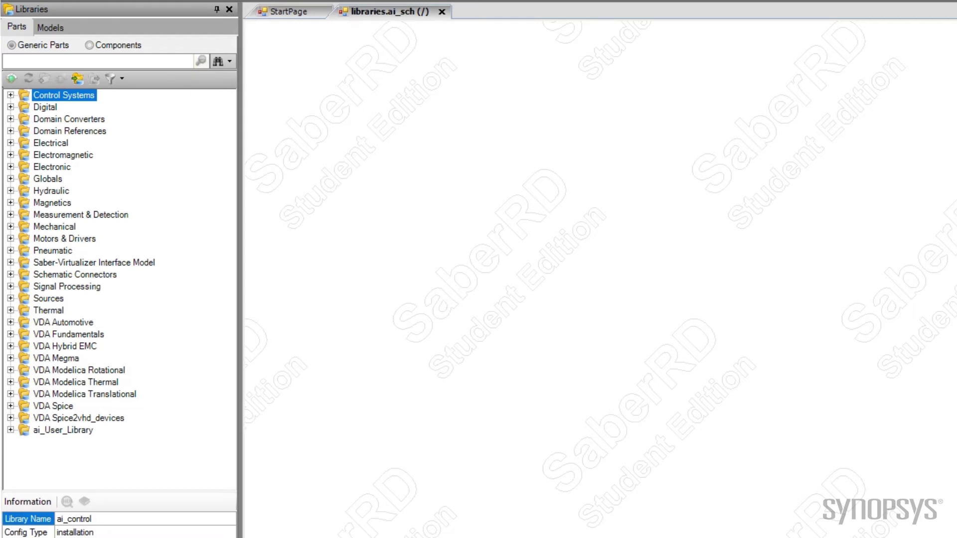
# Switch the Libraries panel to Components to list the Characterized Parts Libraries folders.
pyautogui.click(93, 45)
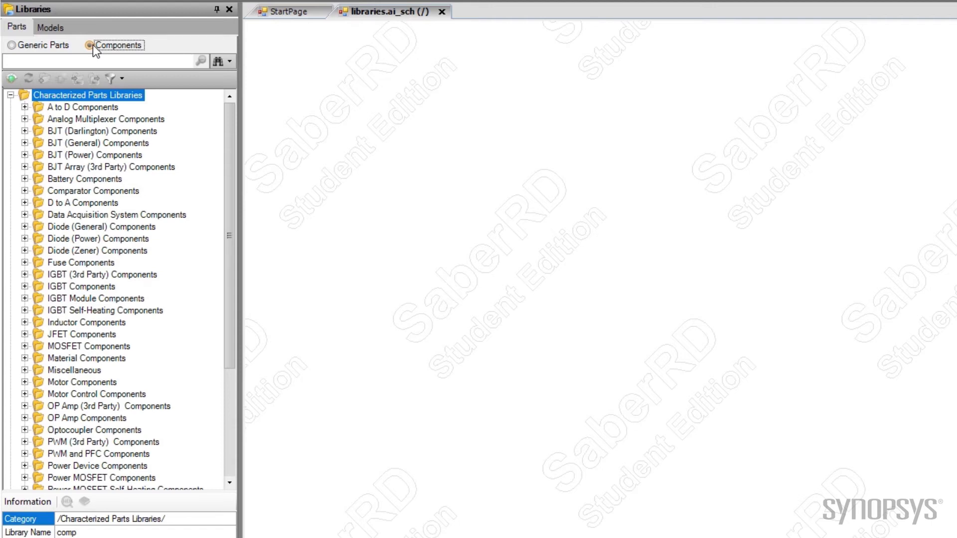
# Search Components for lm741 and place the lm741_m op-amp on the sheet.
pyautogui.click(90, 61)
pyautogui.write('lm741')
pyautogui.press('Return')
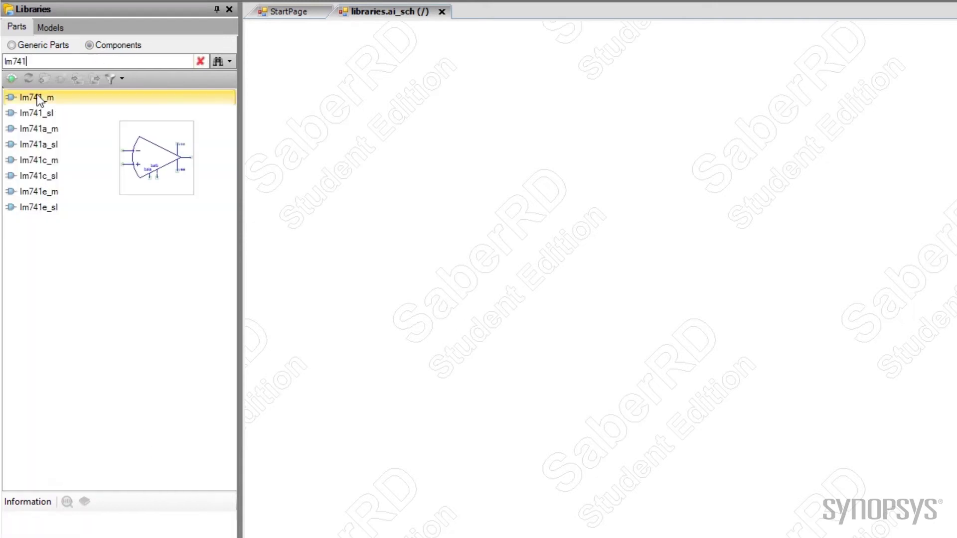
pyautogui.moveTo(39, 98); pyautogui.dragTo(484, 156)
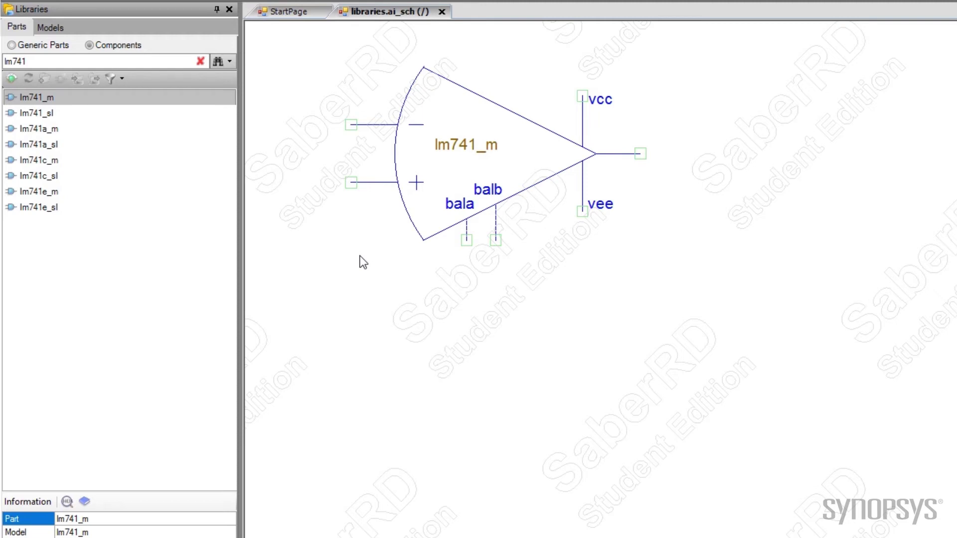
# In Generic Parts, search 'op amp' and place Op Amp, Level 1 below lm741_m.
pyautogui.click(200, 61)
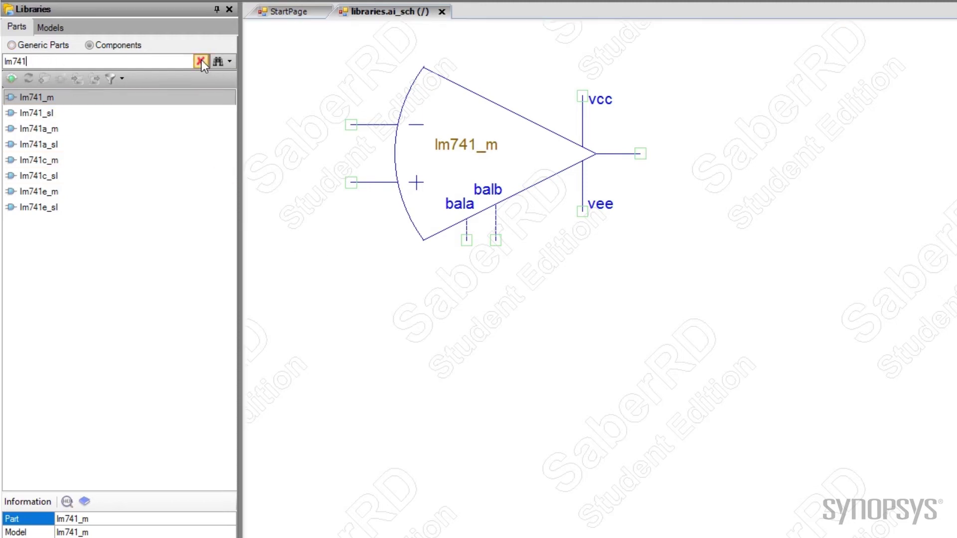
pyautogui.click(12, 45)
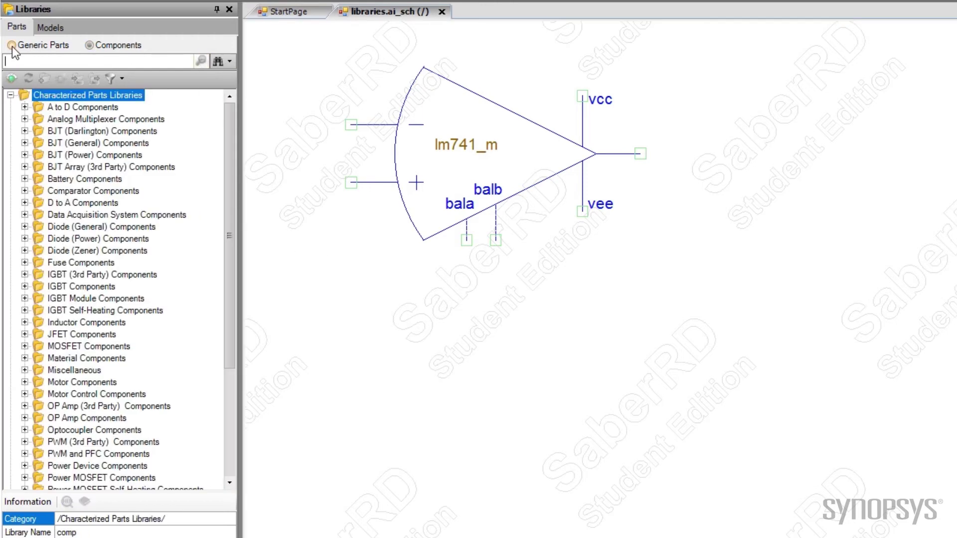
pyautogui.click(51, 58)
pyautogui.write('op amp')
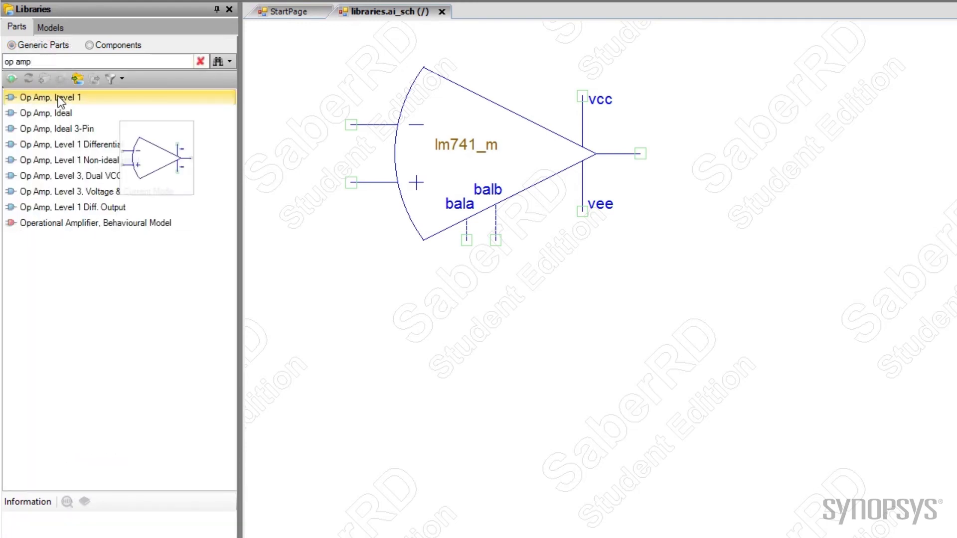
pyautogui.moveTo(60, 102); pyautogui.dragTo(505, 421)
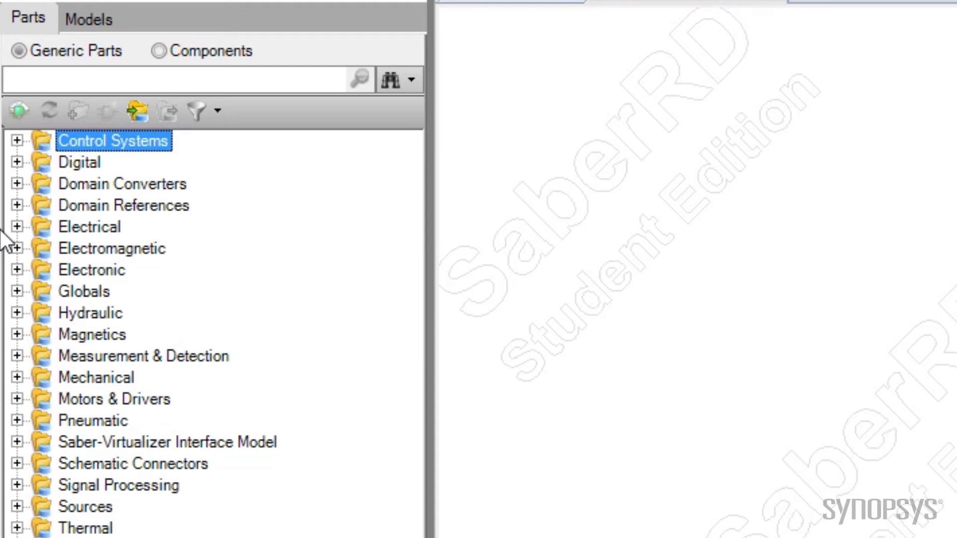
# Expand Electrical > Switches & Relays and Schematic Connectors, then open Help on Part for Relay, Cross Strap.
pyautogui.click(17, 227)
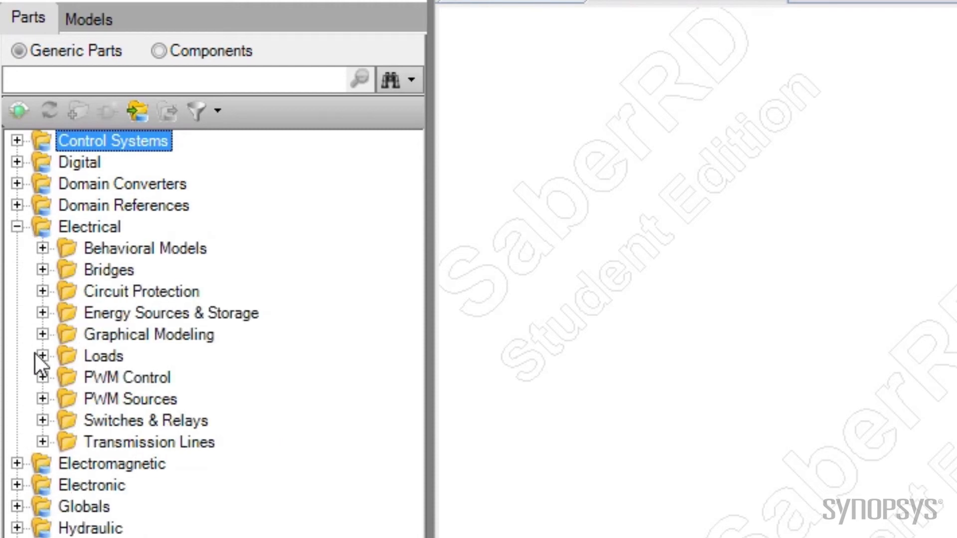
pyautogui.click(43, 420)
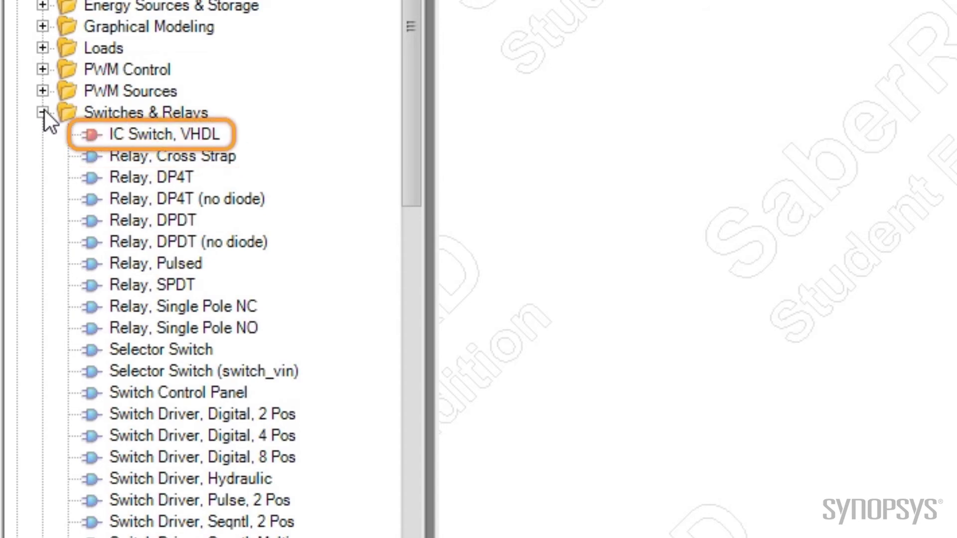
pyautogui.scroll(-10, 393, 202)
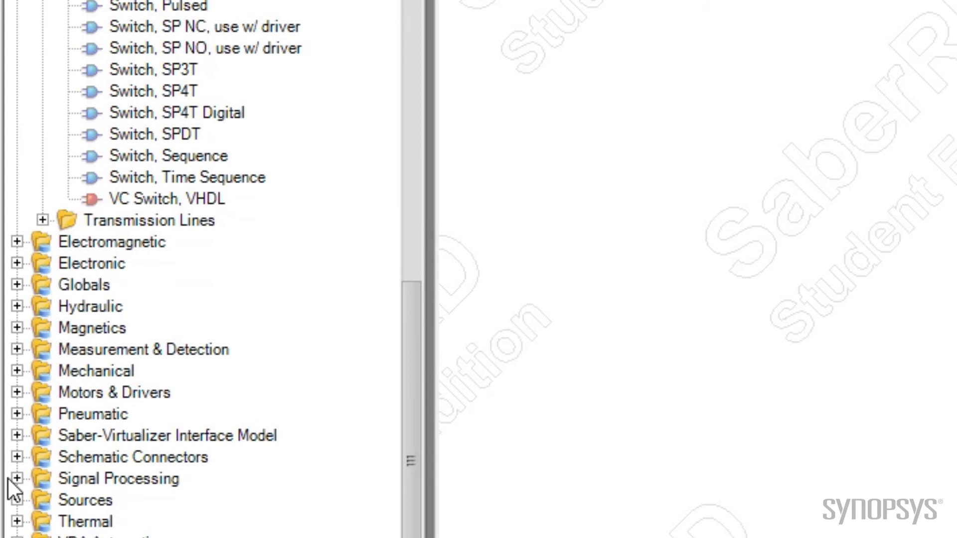
pyautogui.click(16, 455)
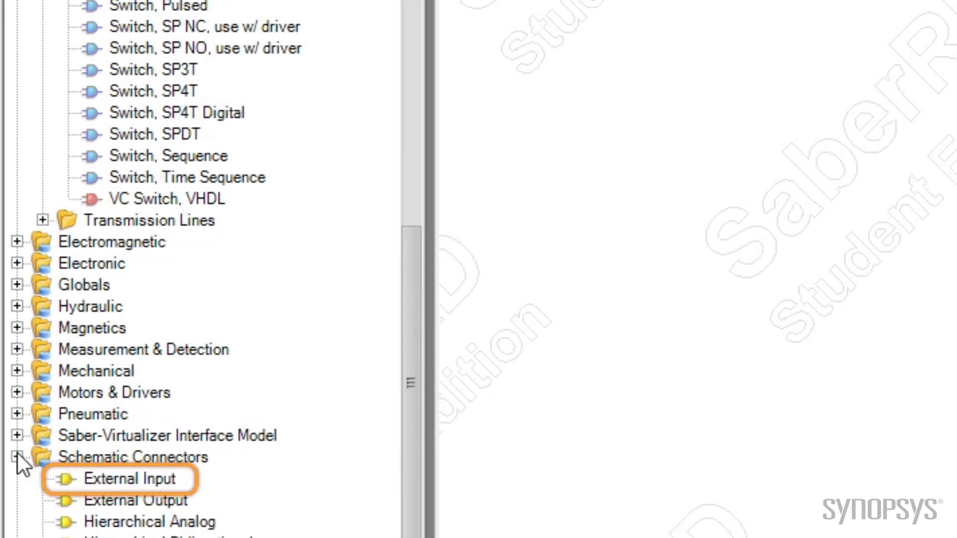
pyautogui.scroll(12, 406, 235)
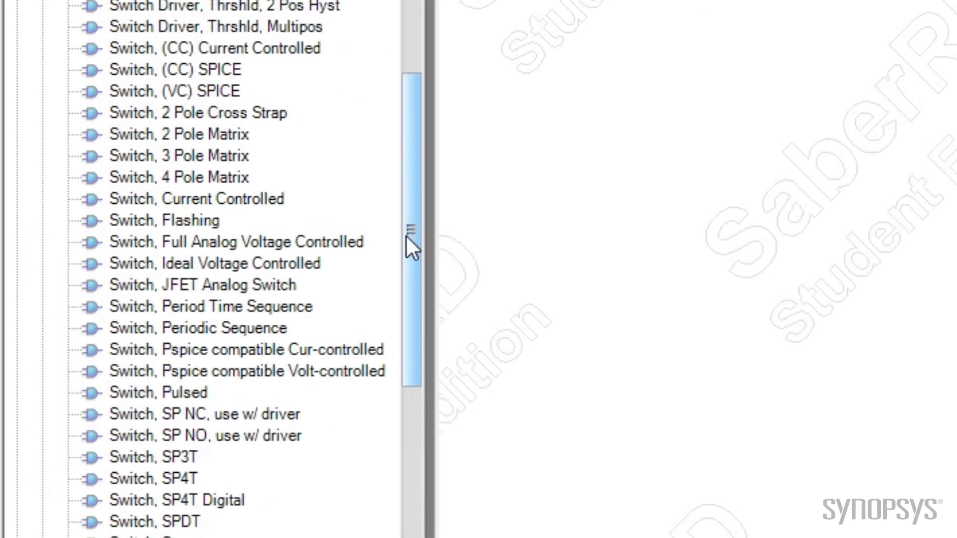
pyautogui.rightClick(207, 155)
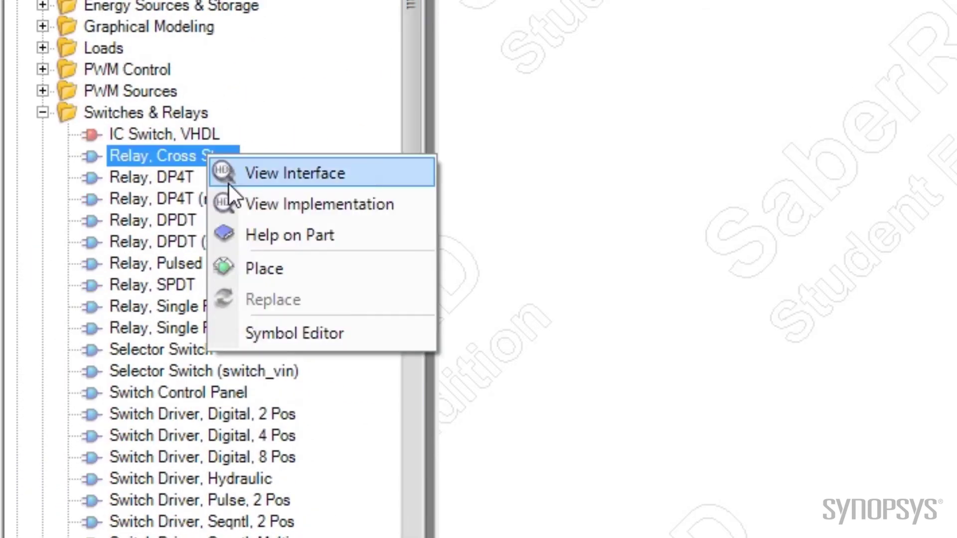
pyautogui.click(271, 246)
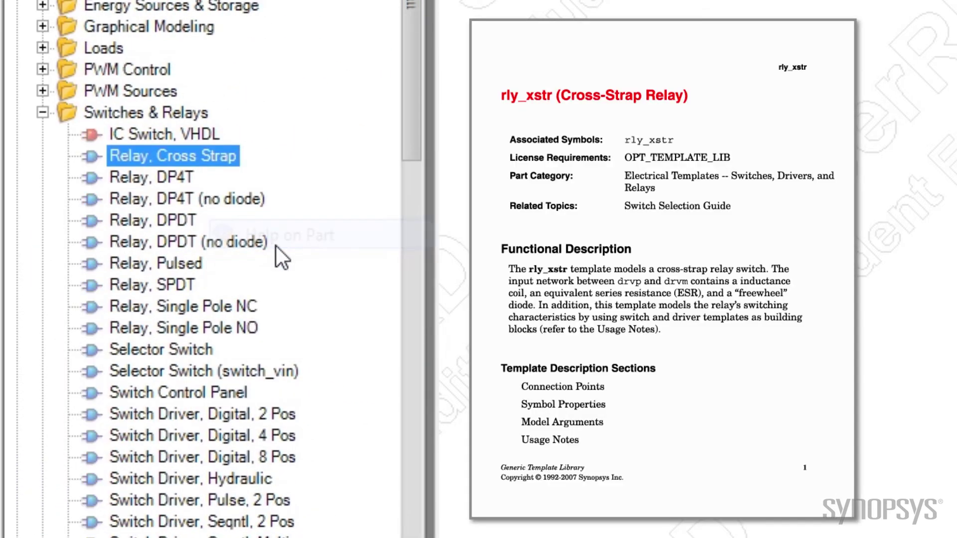